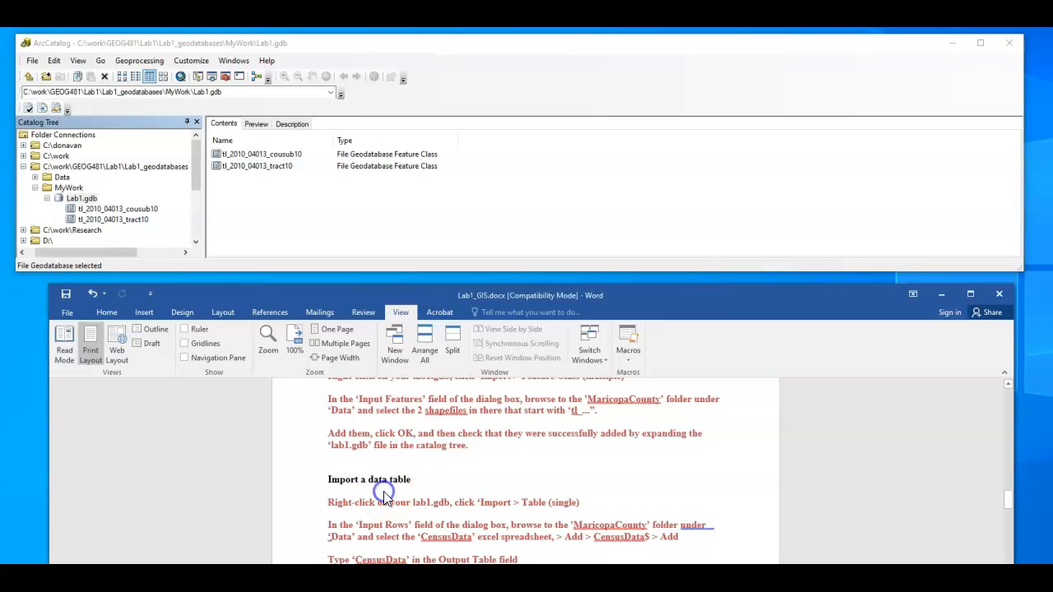
{"action": "scroll", "coordinate": [384, 492], "scroll_direction": "down", "scroll_amount": 2}
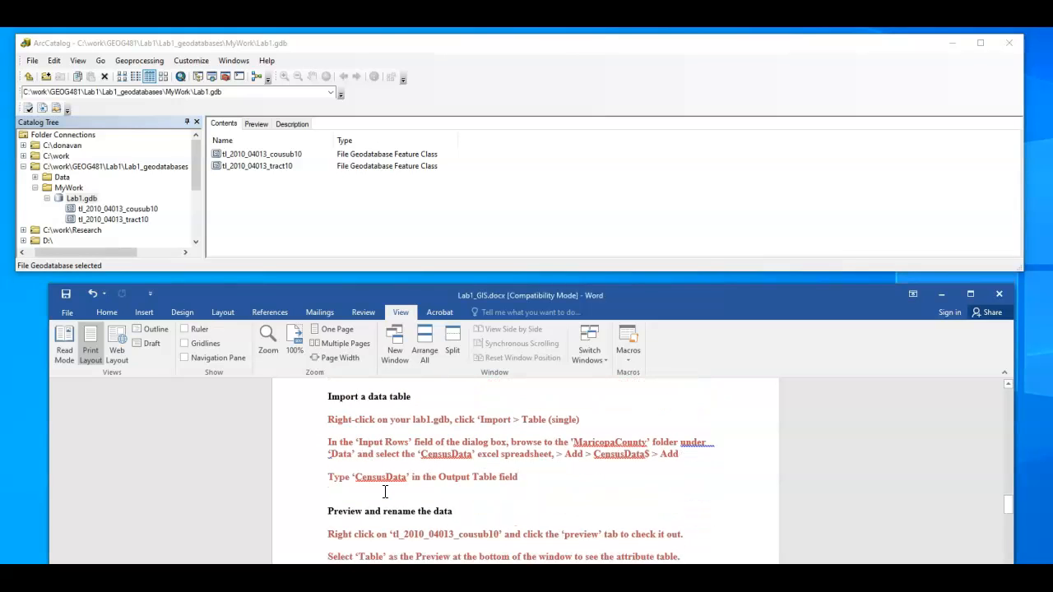
Import the CensusData$ sheet of CensusData.xlsx from the MaricopaCounty folder into Lab1.gdb as a table named CensusData
{"action": "left_click", "coordinate": [390, 484]}
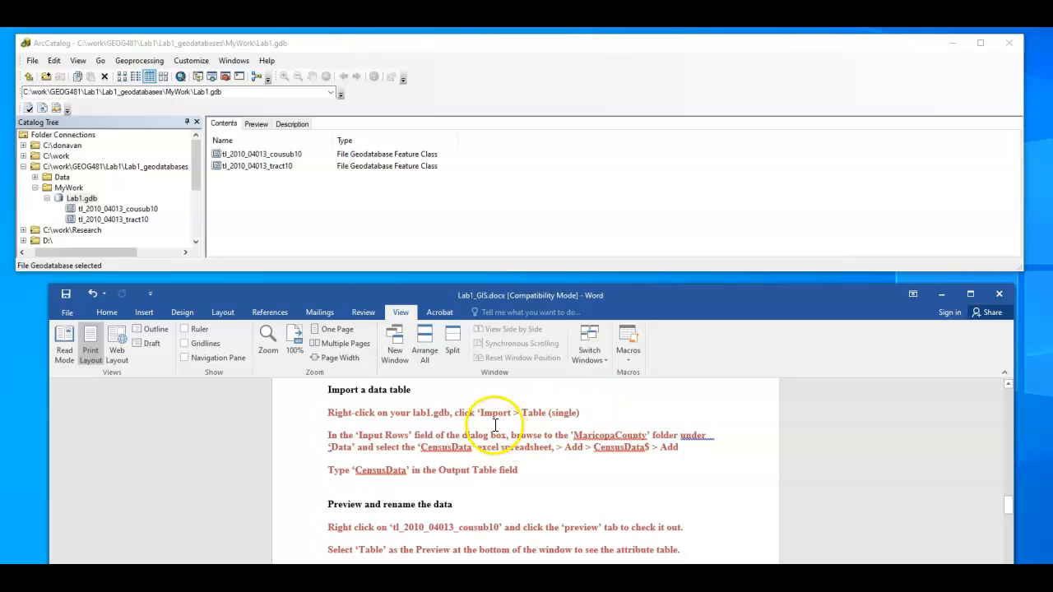
{"action": "right_click", "coordinate": [85, 200]}
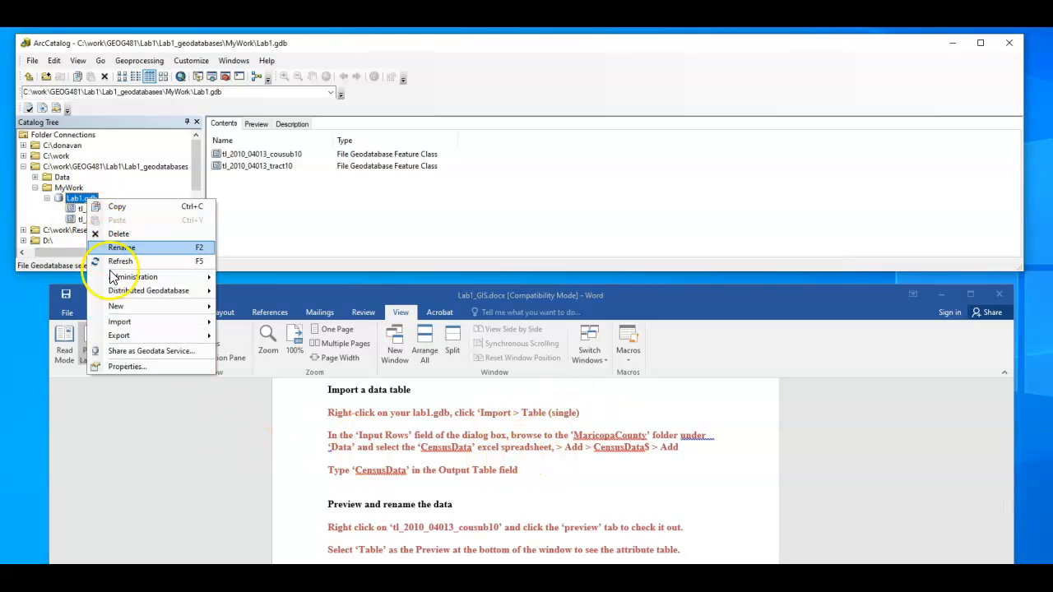
{"action": "mouse_move", "coordinate": [124, 321]}
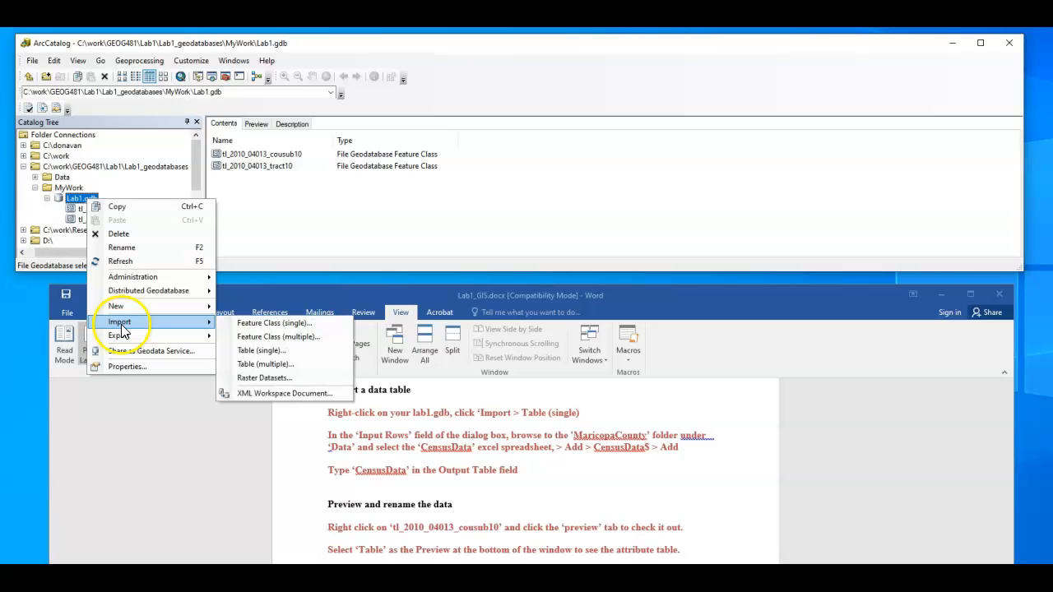
{"action": "left_click", "coordinate": [261, 350]}
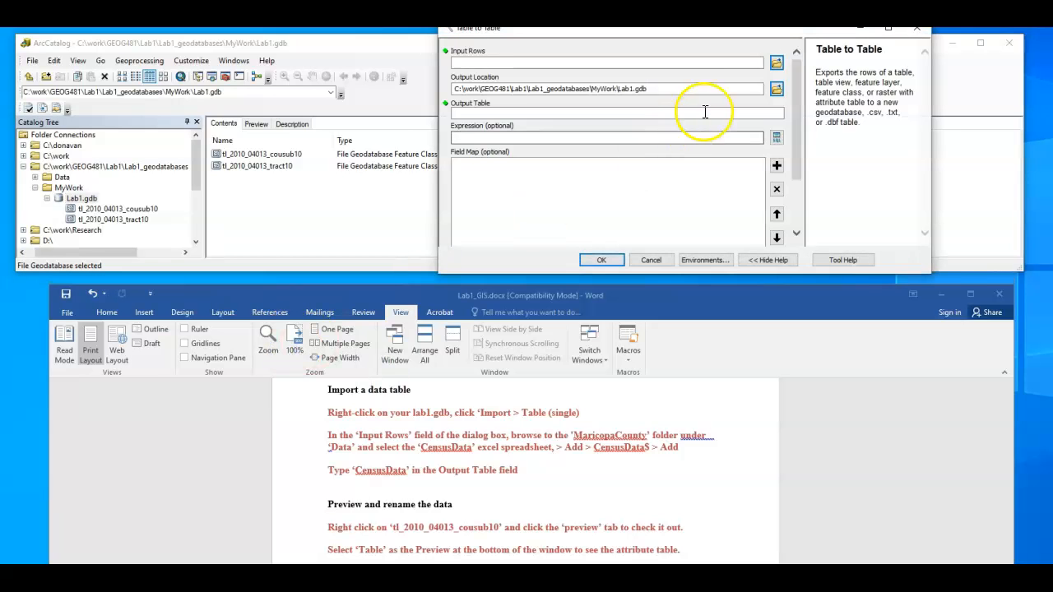
{"action": "left_click", "coordinate": [776, 63]}
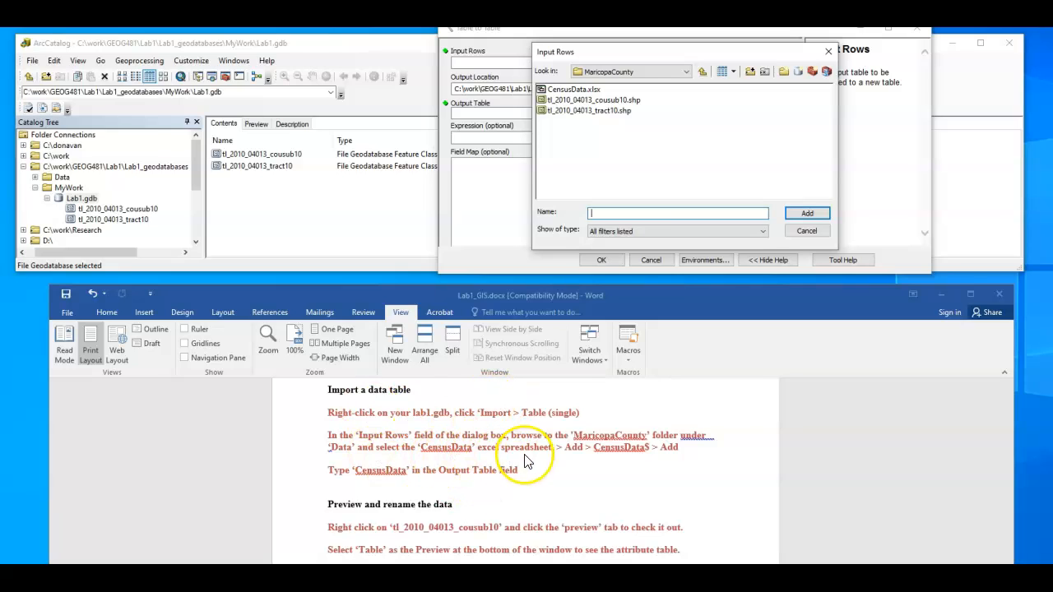
{"action": "double_click", "coordinate": [588, 88]}
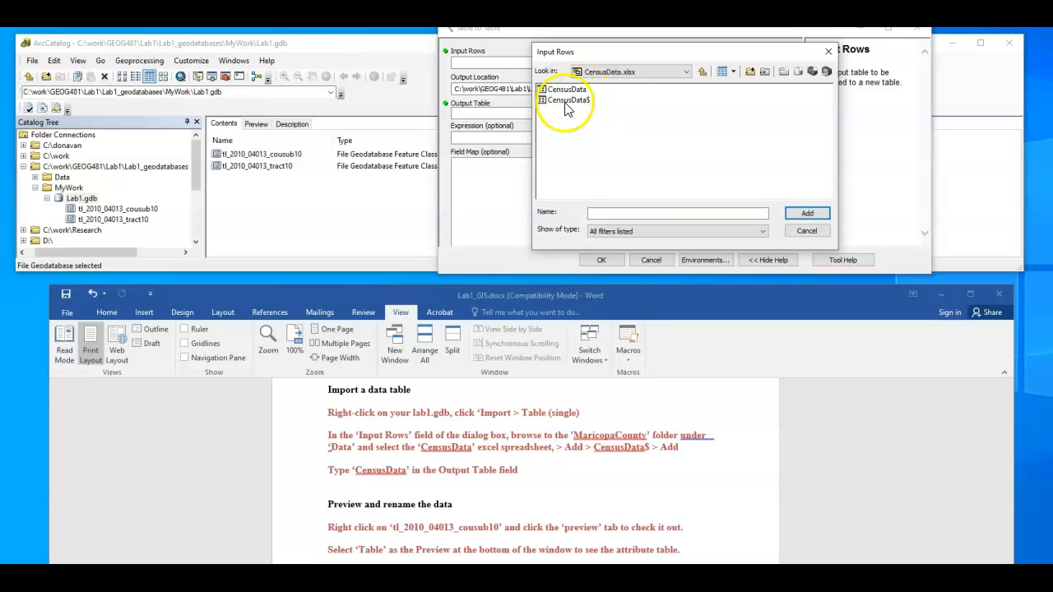
{"action": "left_click", "coordinate": [576, 99]}
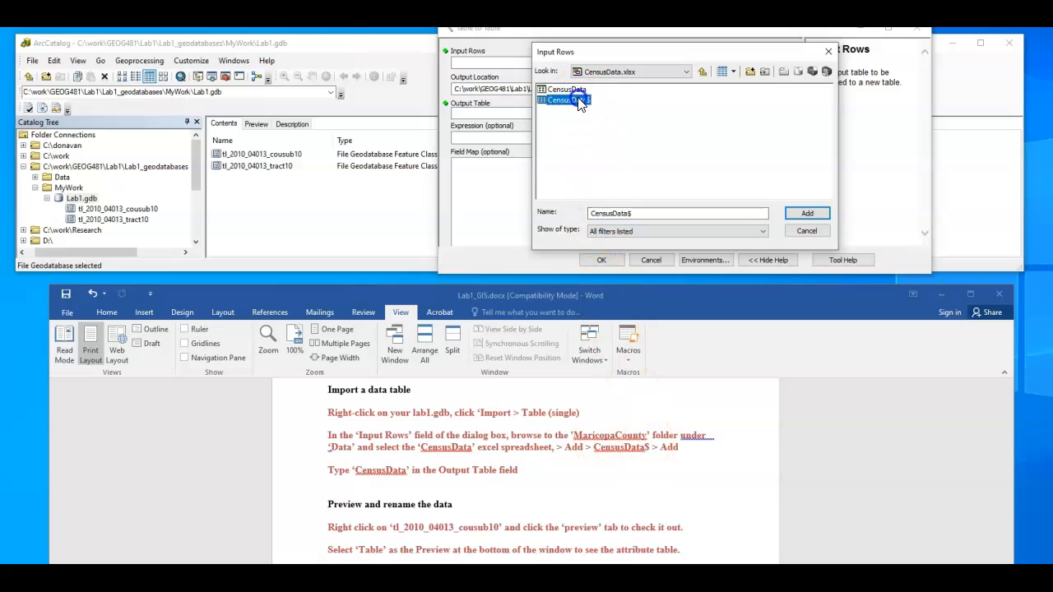
{"action": "left_click", "coordinate": [808, 215]}
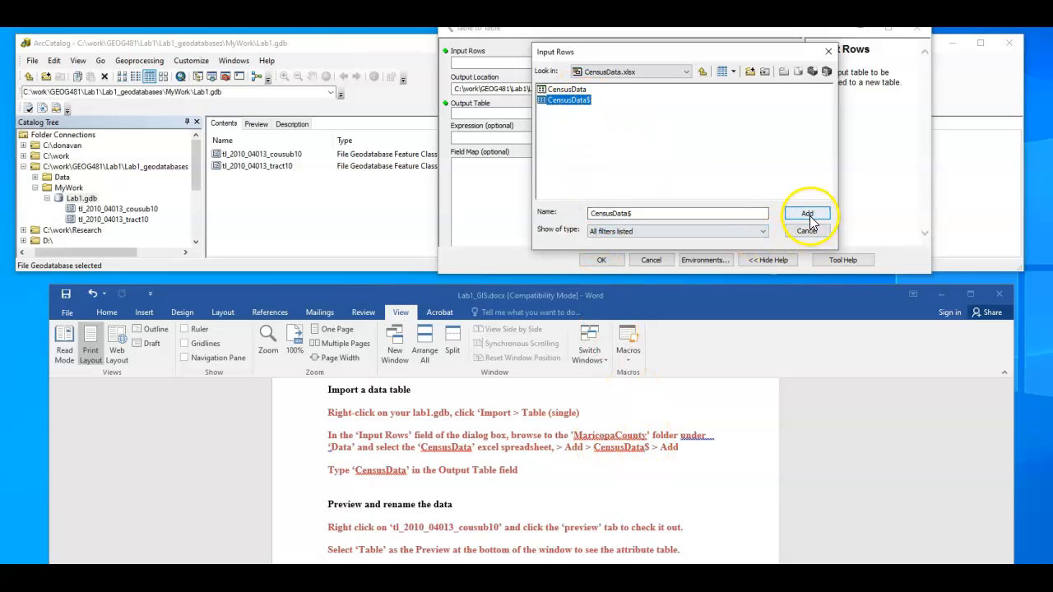
{"action": "left_click", "coordinate": [808, 215]}
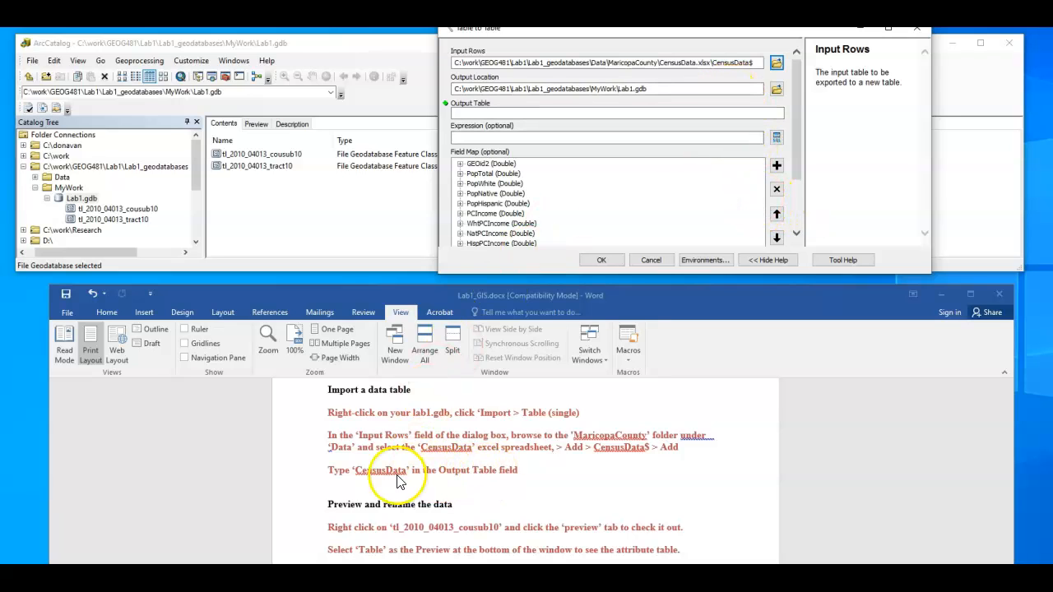
{"action": "left_click", "coordinate": [471, 114]}
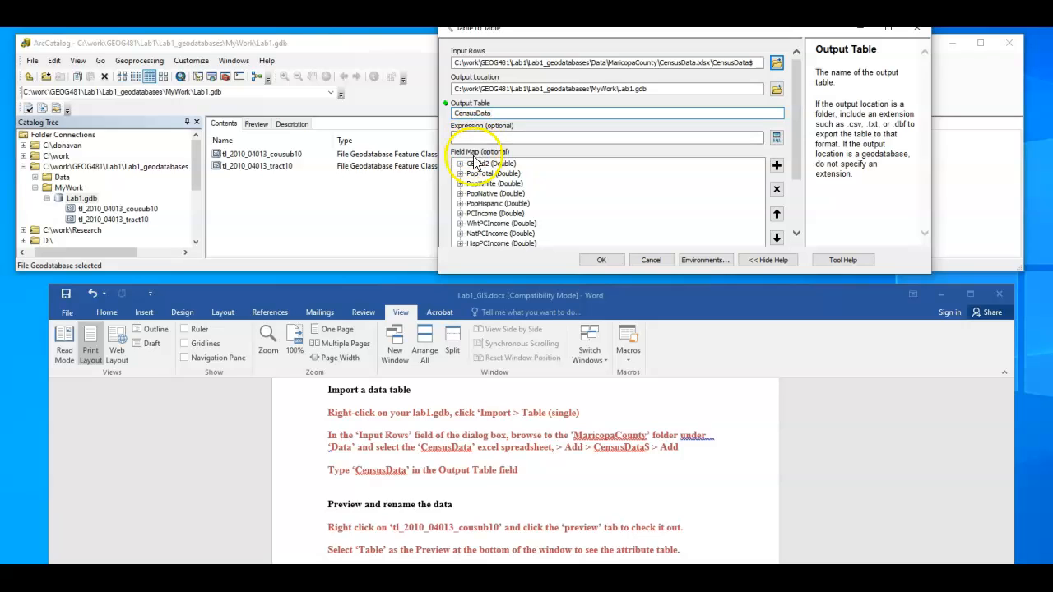
{"action": "left_click", "coordinate": [599, 261]}
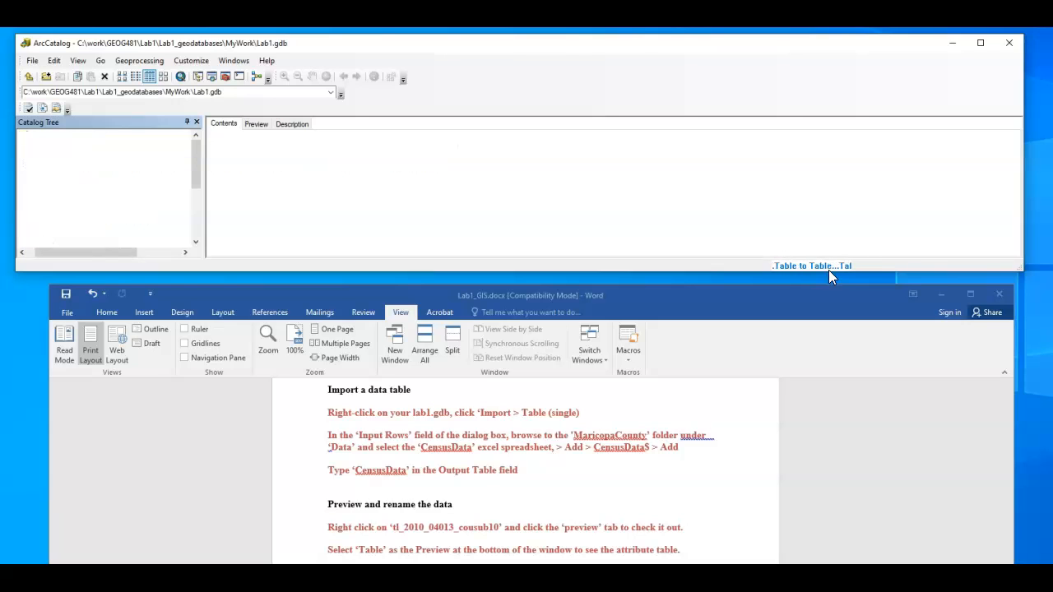
Preview the geography of the tl_2010_04013_cousub10 and tl_2010_04013_tract10 feature classes in Lab1.gdb
{"action": "left_click", "coordinate": [372, 466]}
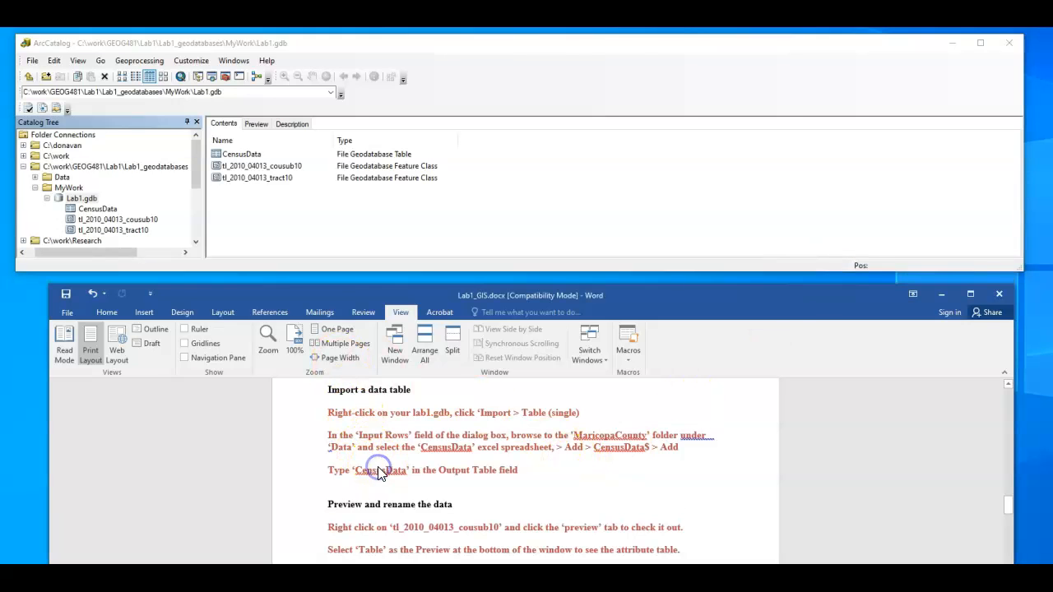
{"action": "scroll", "coordinate": [379, 467], "scroll_direction": "down", "scroll_amount": 2}
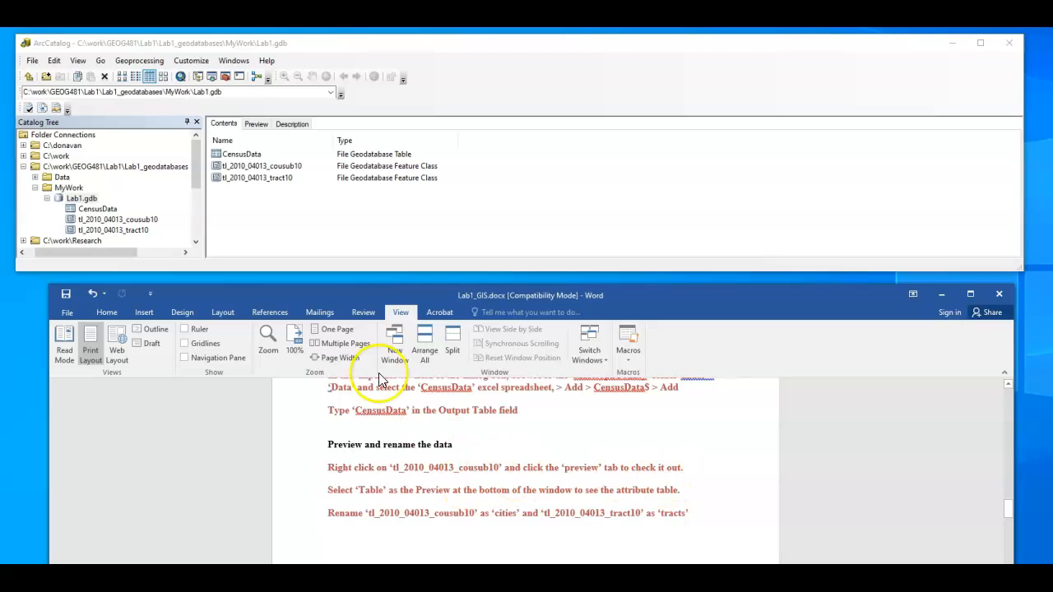
{"action": "right_click", "coordinate": [270, 166]}
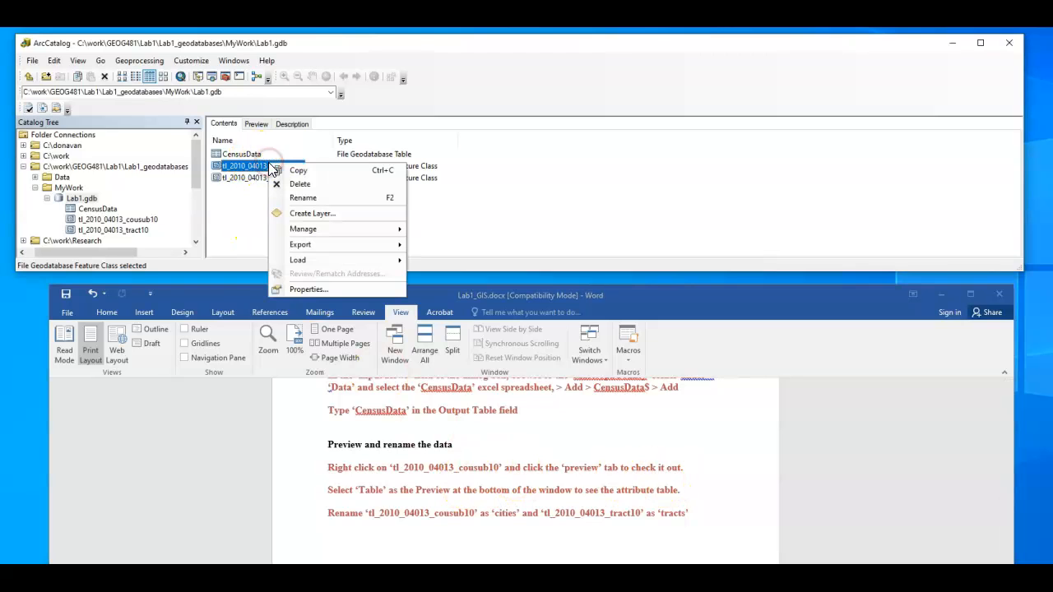
{"action": "left_click", "coordinate": [247, 167]}
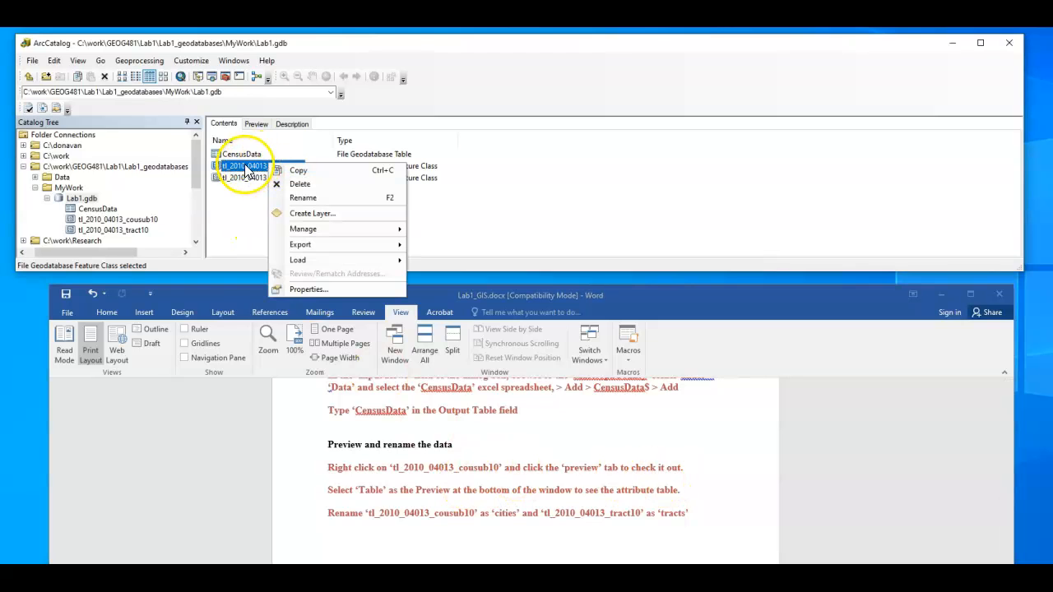
{"action": "left_click", "coordinate": [86, 223]}
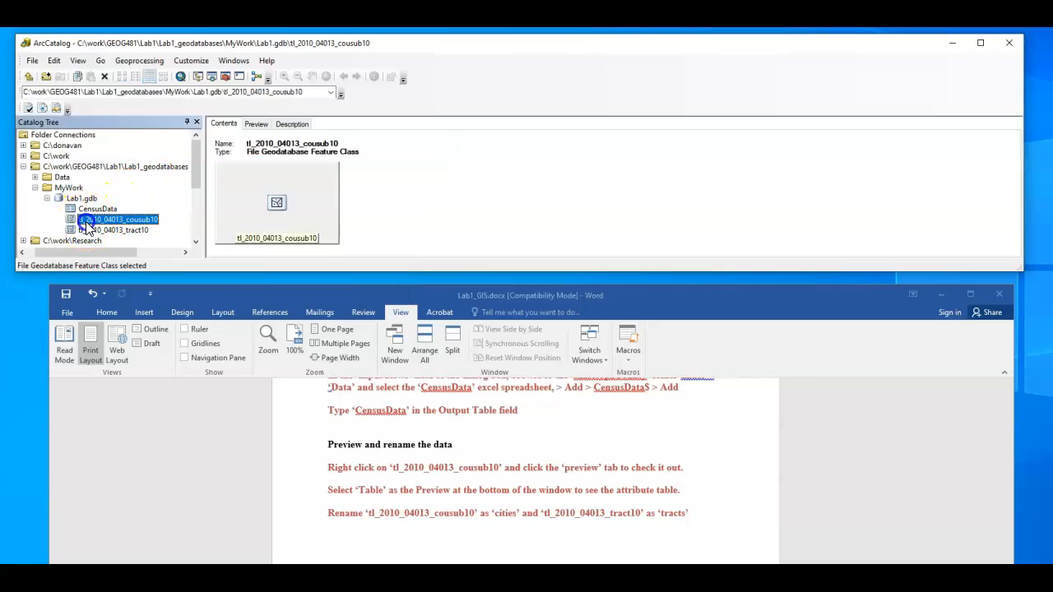
{"action": "left_click", "coordinate": [184, 194]}
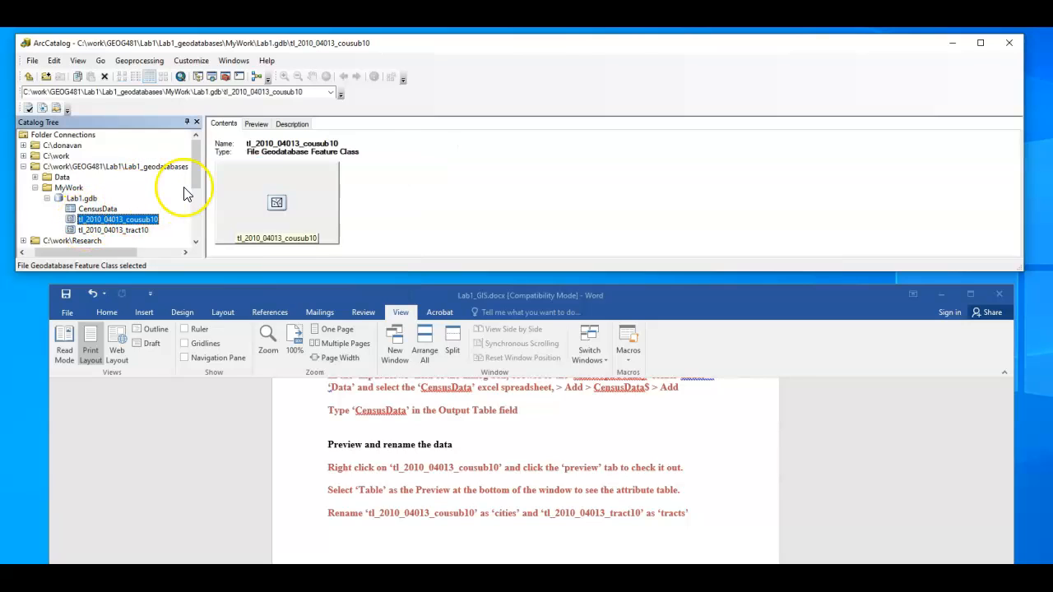
{"action": "left_click", "coordinate": [256, 124]}
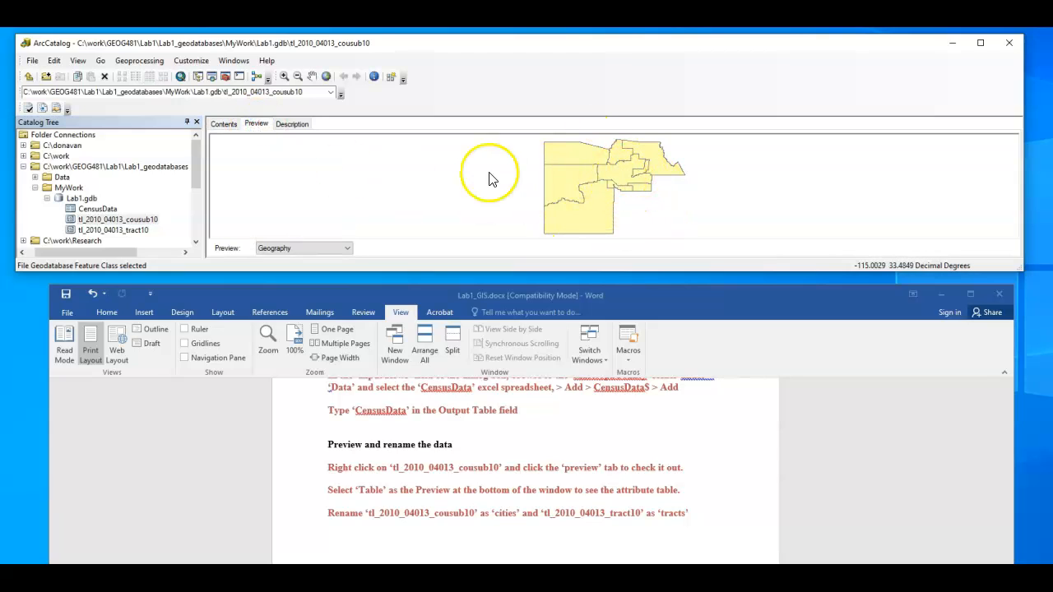
{"action": "left_click", "coordinate": [141, 232]}
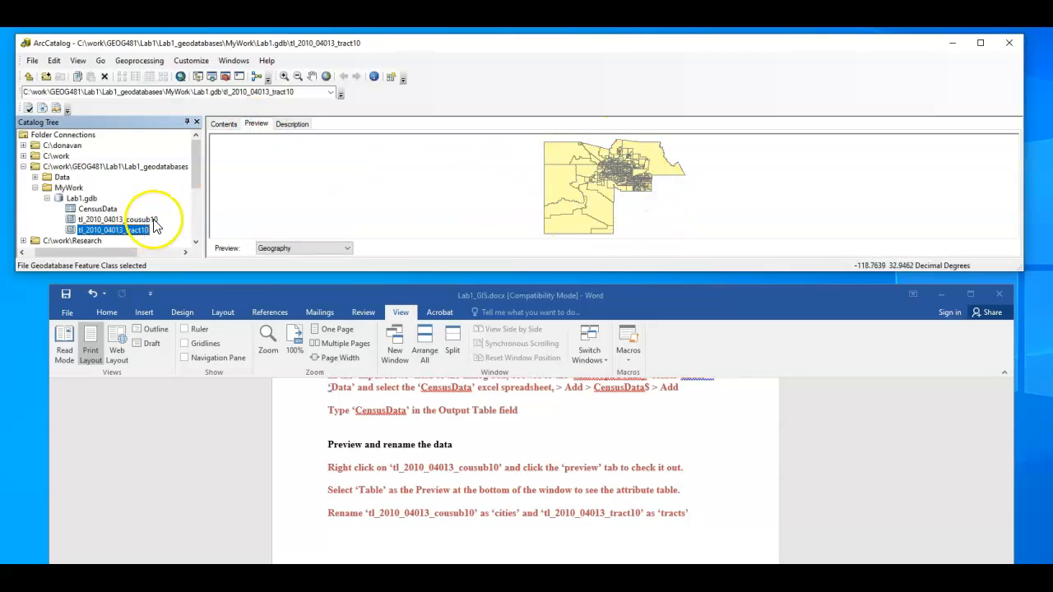
Rename the tl_2010_04013_cousub10 feature class in Lab1.gdb as cities
{"action": "left_click", "coordinate": [446, 516]}
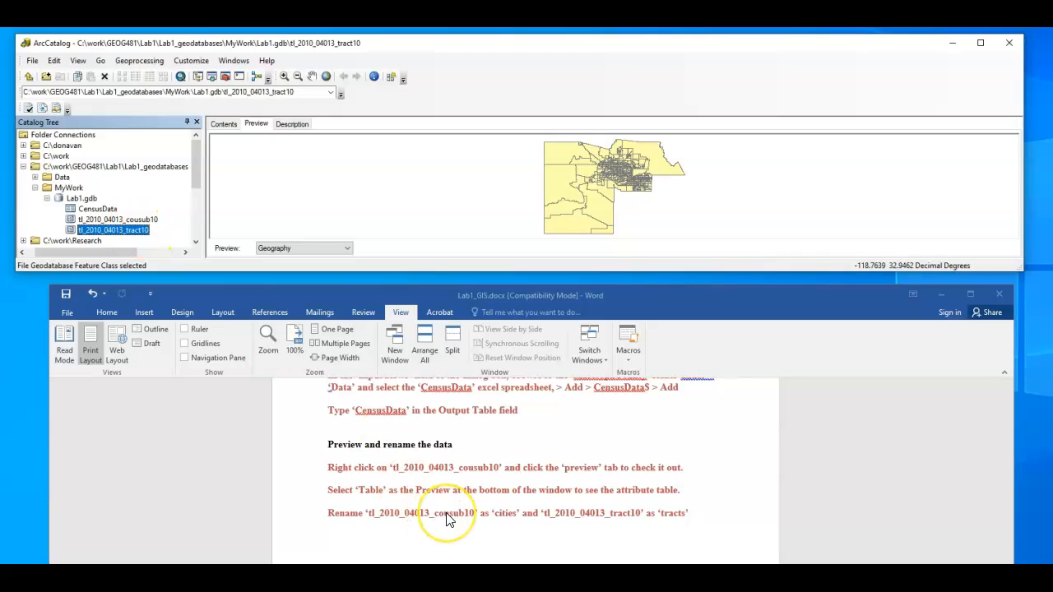
{"action": "scroll", "coordinate": [447, 517], "scroll_direction": "down", "scroll_amount": 2}
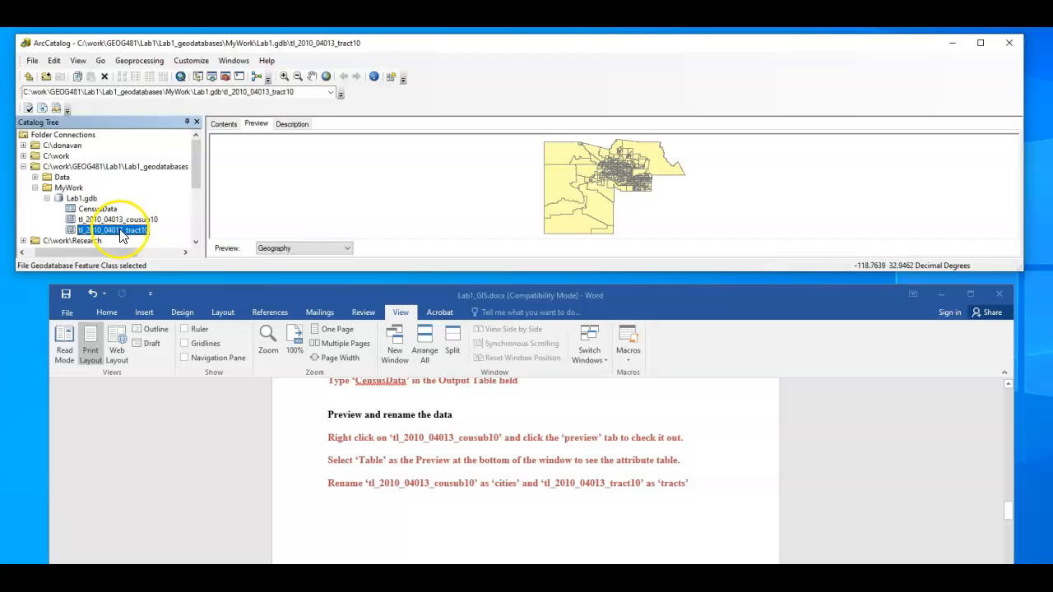
{"action": "left_click", "coordinate": [130, 220]}
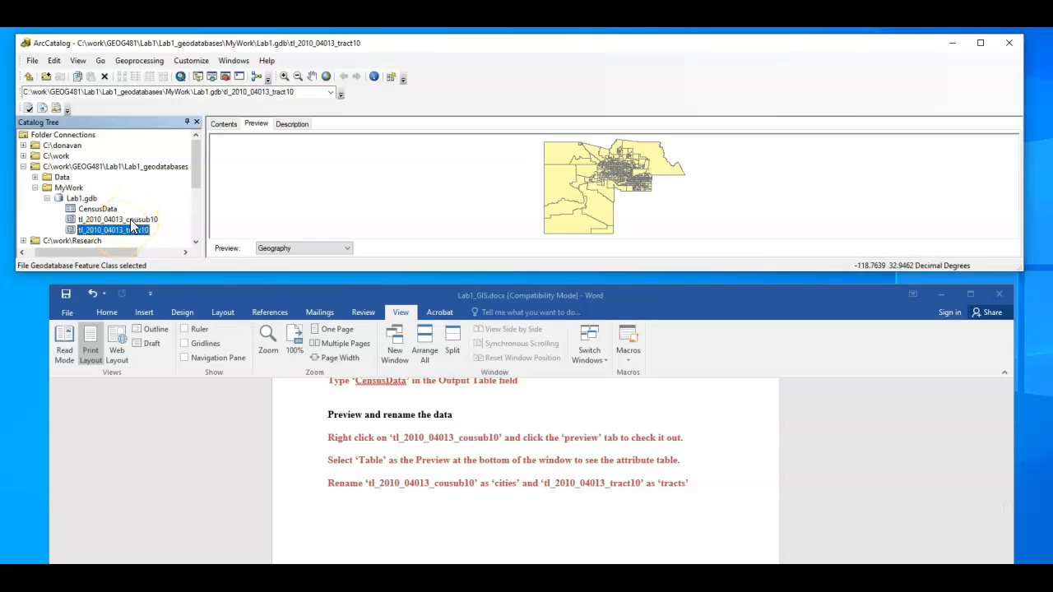
{"action": "left_click", "coordinate": [132, 221]}
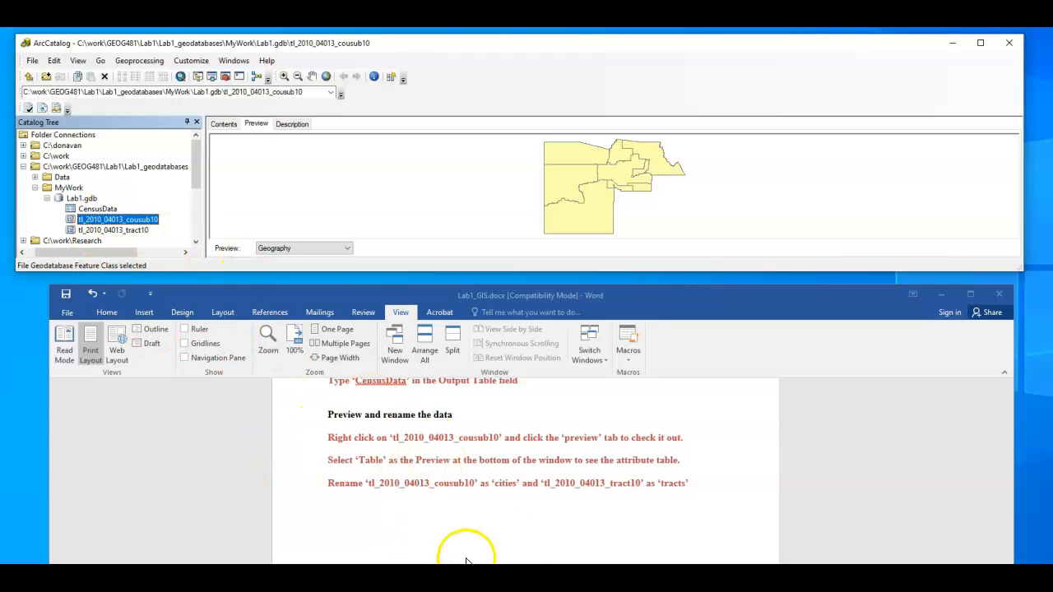
{"action": "left_click", "coordinate": [145, 218]}
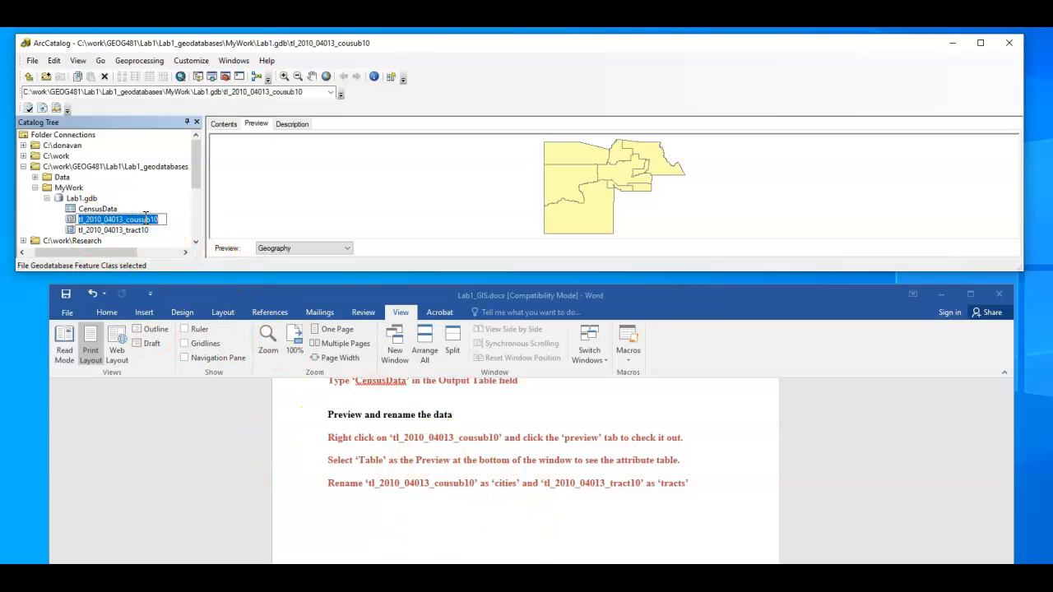
{"action": "left_click", "coordinate": [143, 231]}
{"action": "left_click", "coordinate": [144, 220]}
{"action": "left_click", "coordinate": [146, 220]}
{"action": "type", "text": "cities"}
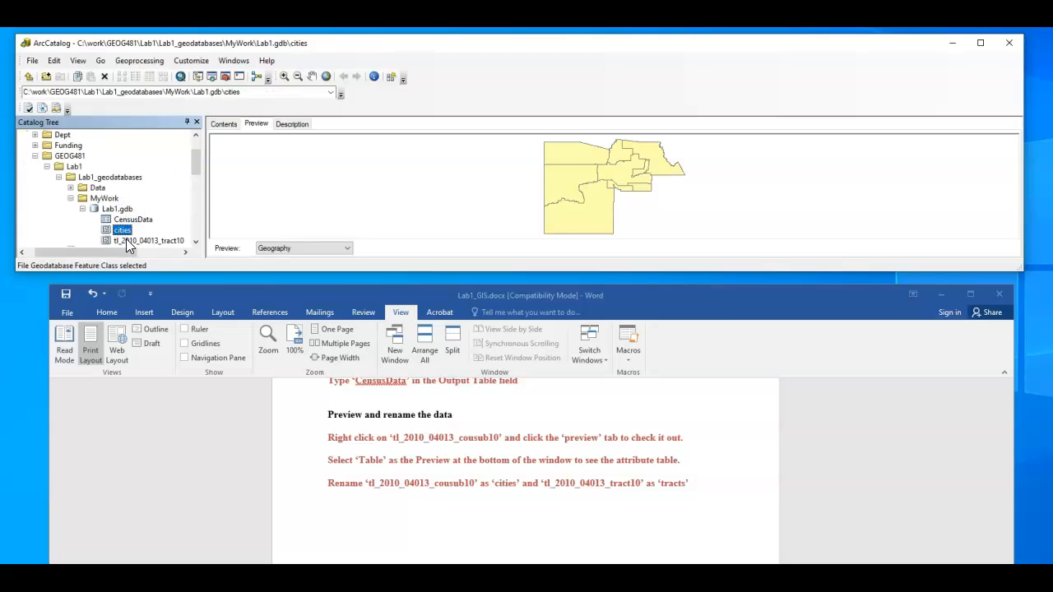
Rename the tl_2010_04013_tract10 feature class in Lab1.gdb as tracts
{"action": "left_click", "coordinate": [126, 239]}
{"action": "left_click", "coordinate": [174, 242]}
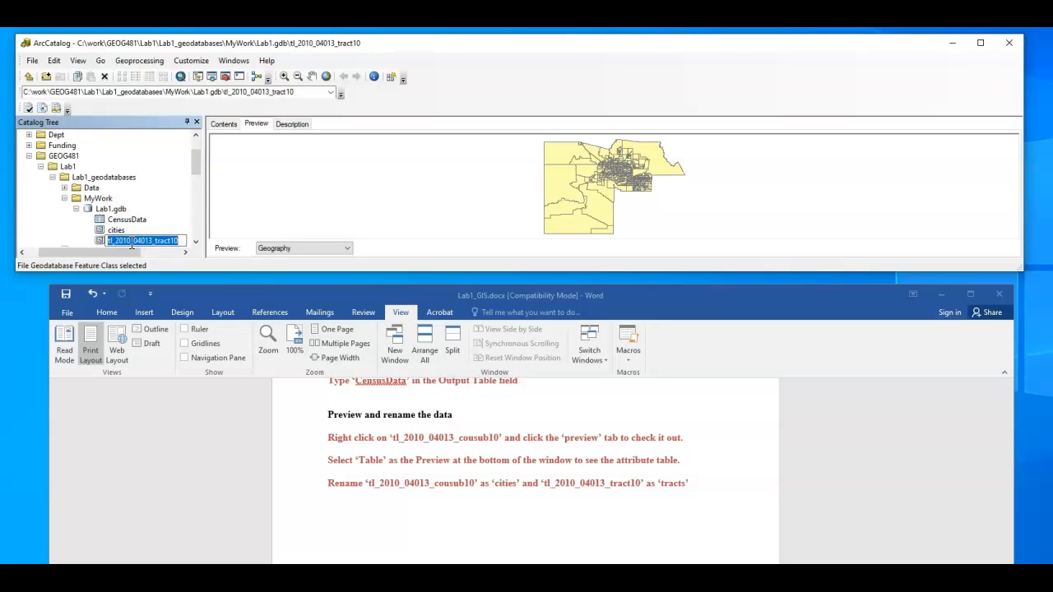
{"action": "type", "text": "tracts"}
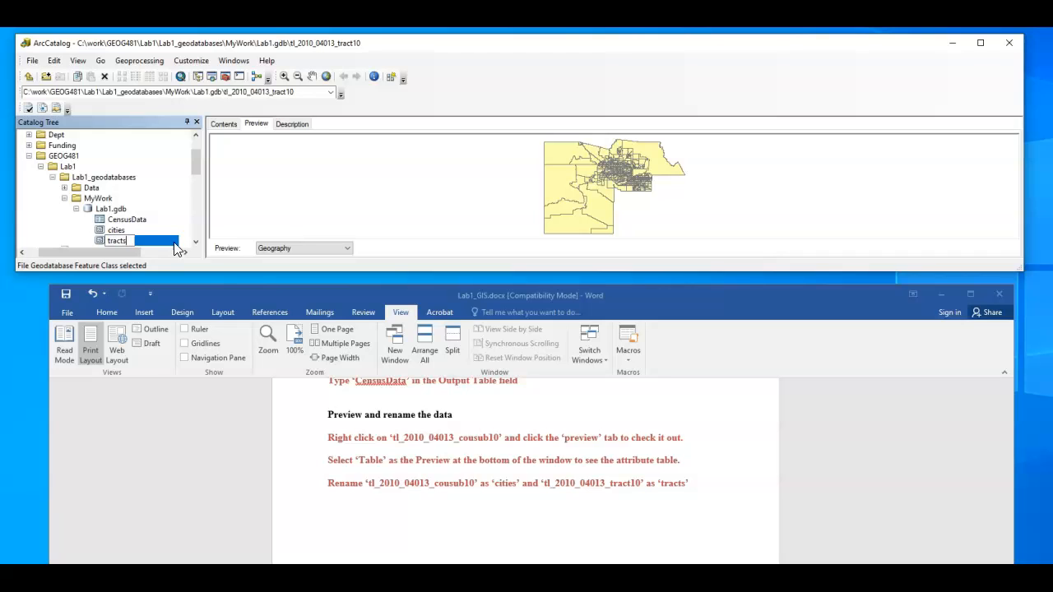
{"action": "left_click", "coordinate": [179, 243]}
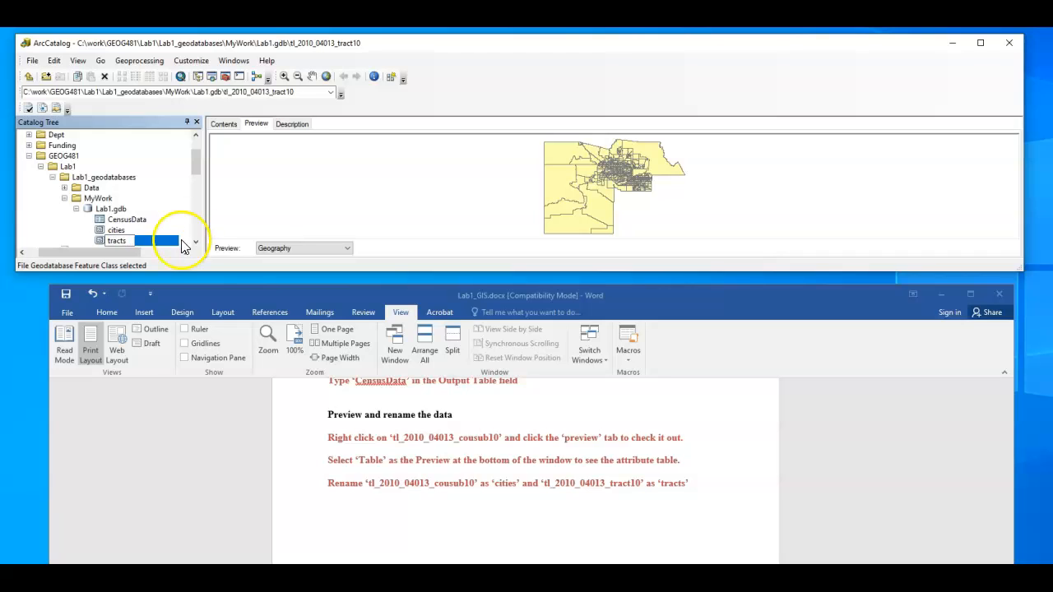
Switch to the Lab1_GIS Word document and read the introduction to Part 3 on manipulating the geodatabase
{"action": "left_click", "coordinate": [527, 294]}
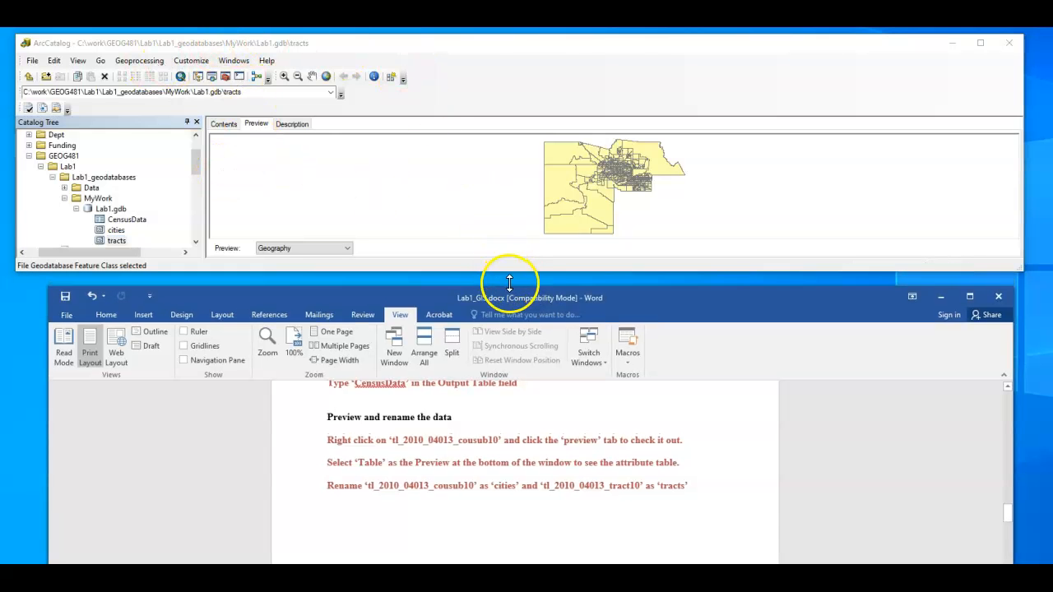
{"action": "left_click_drag", "start_coordinate": [512, 298], "coordinate": [525, 119]}
{"action": "scroll", "coordinate": [478, 426], "scroll_direction": "down", "scroll_amount": 3}
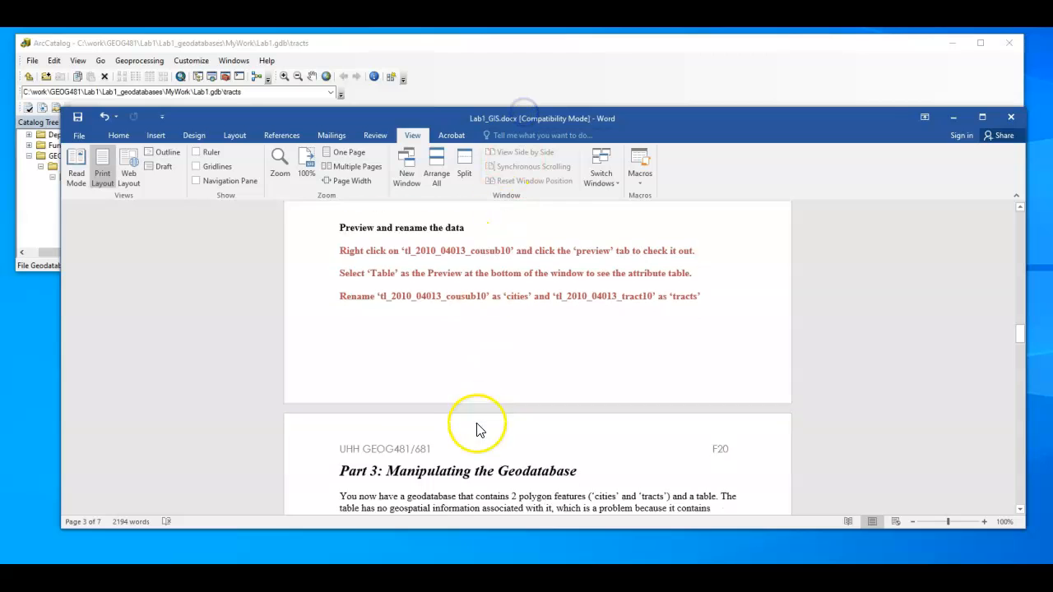
{"action": "scroll", "coordinate": [478, 425], "scroll_direction": "down", "scroll_amount": 2}
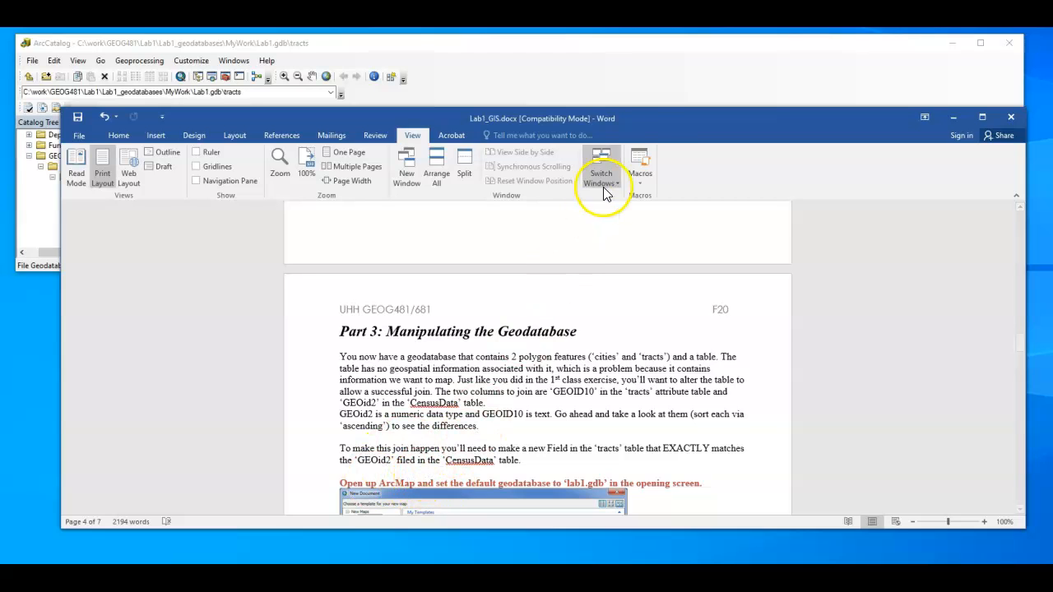
{"action": "left_click_drag", "start_coordinate": [648, 117], "coordinate": [617, 387]}
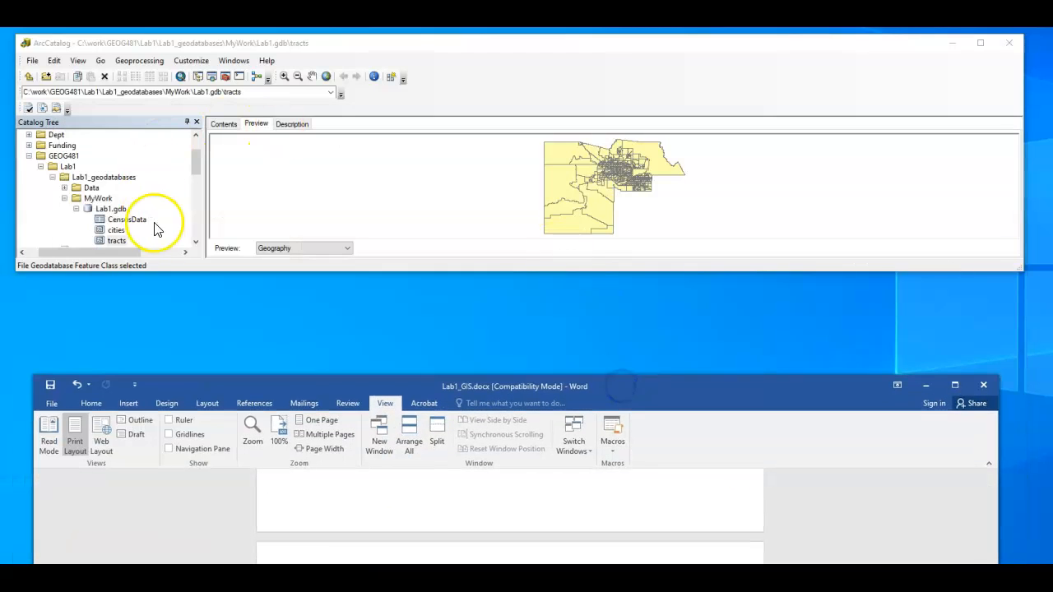
Switch back to ArcCatalog and preview the records of the CensusData table in Lab1.gdb
{"action": "left_click_drag", "start_coordinate": [199, 173], "coordinate": [197, 175]}
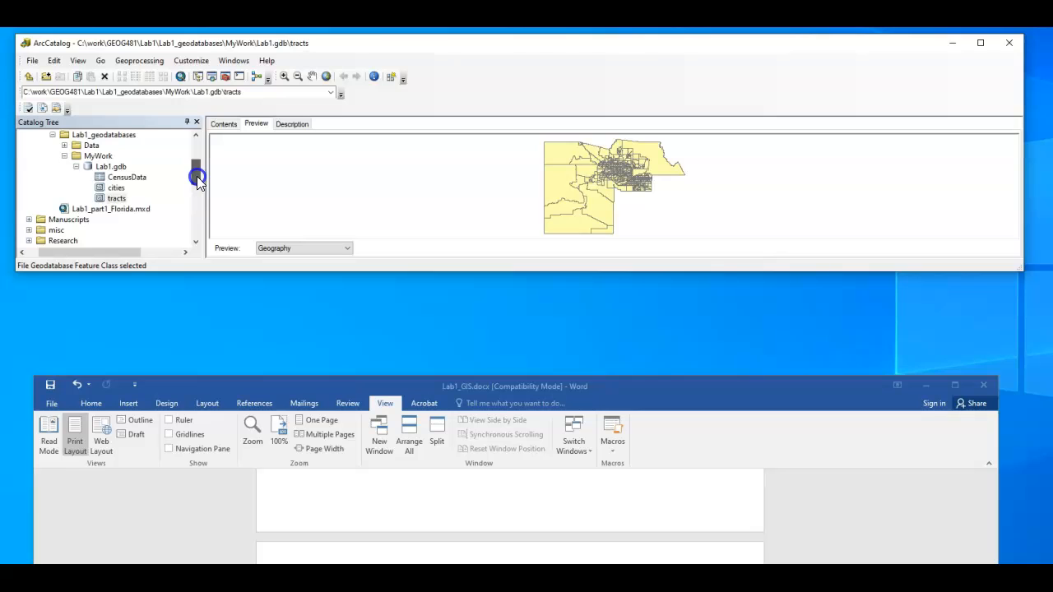
{"action": "left_click", "coordinate": [136, 183]}
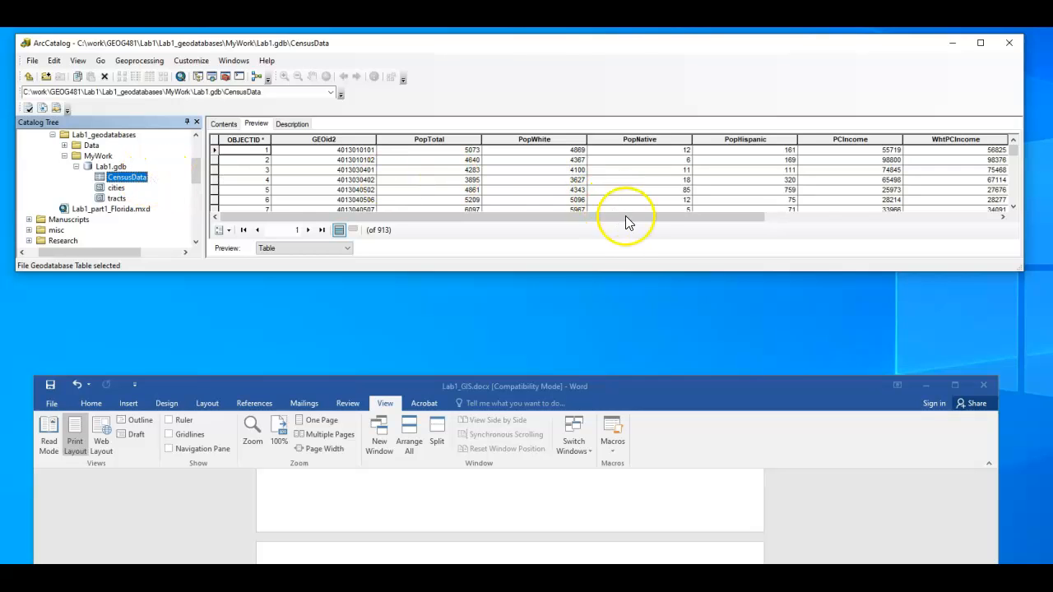
Review the remaining population and income fields of the CensusData table, and preview the geography of the tracts feature class
{"action": "left_click_drag", "start_coordinate": [572, 217], "coordinate": [823, 219]}
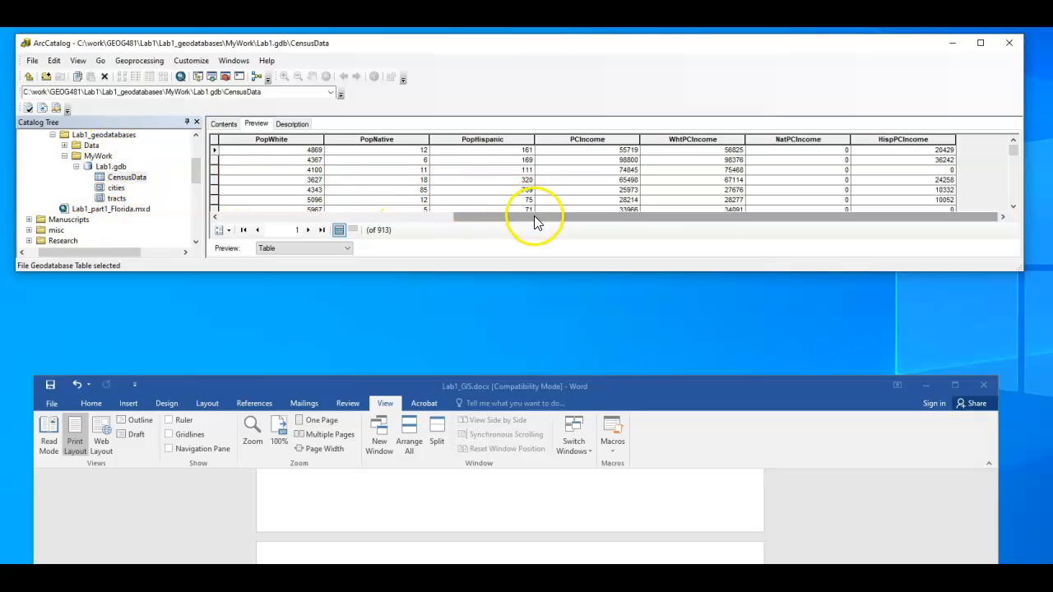
{"action": "left_click_drag", "start_coordinate": [536, 218], "coordinate": [305, 218]}
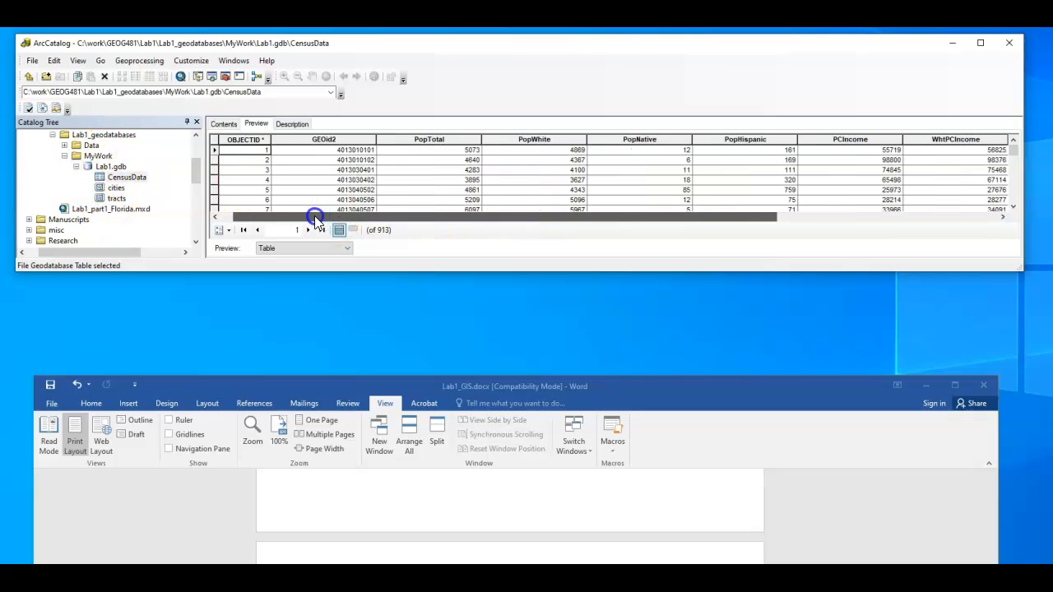
{"action": "left_click", "coordinate": [110, 198]}
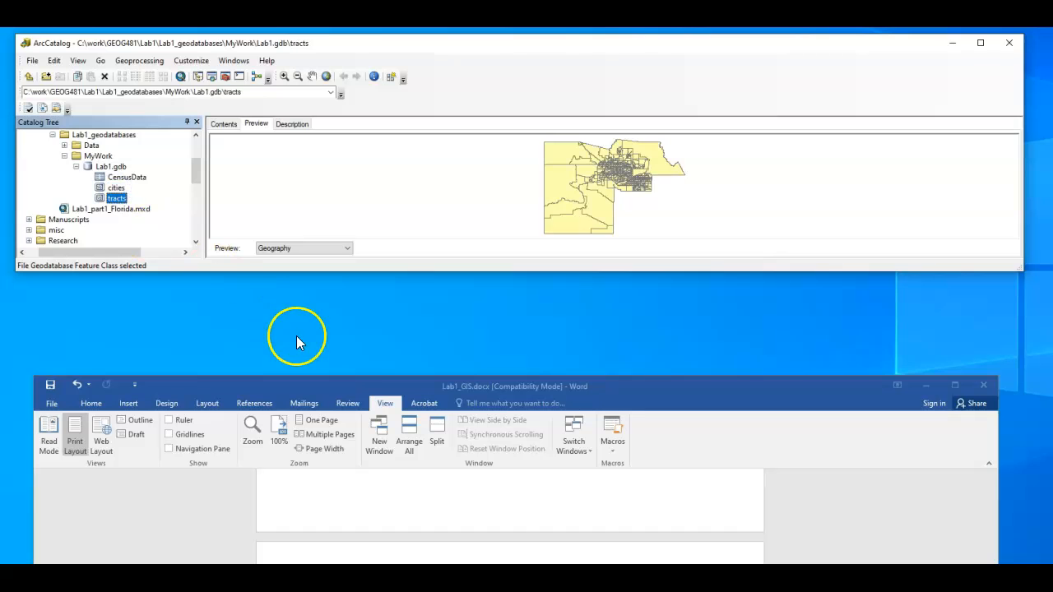
Switch to ArcMap and create a blank map document with MyWork's Lab1.gdb as its default geodatabase
{"action": "left_click", "coordinate": [385, 577]}
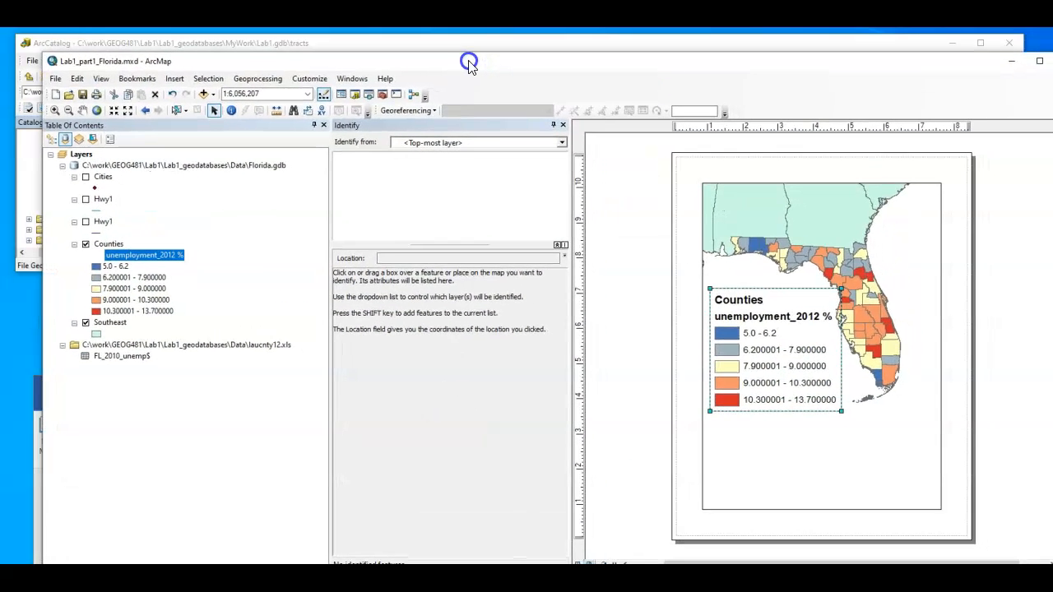
{"action": "double_click", "coordinate": [810, 61]}
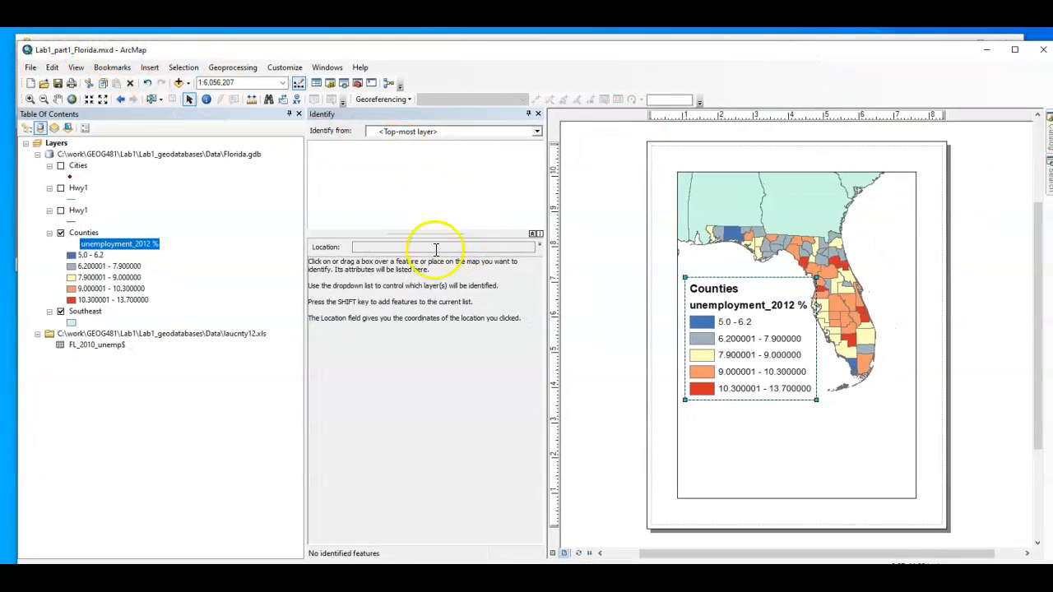
{"action": "left_click", "coordinate": [30, 85]}
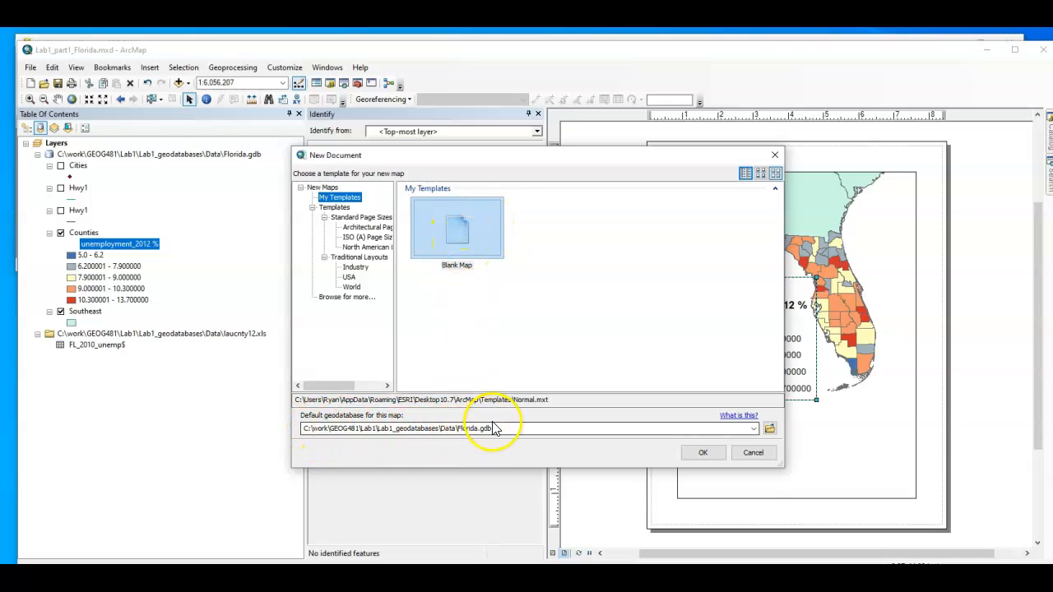
{"action": "left_click", "coordinate": [769, 429]}
{"action": "left_click", "coordinate": [556, 233]}
{"action": "left_click", "coordinate": [556, 234]}
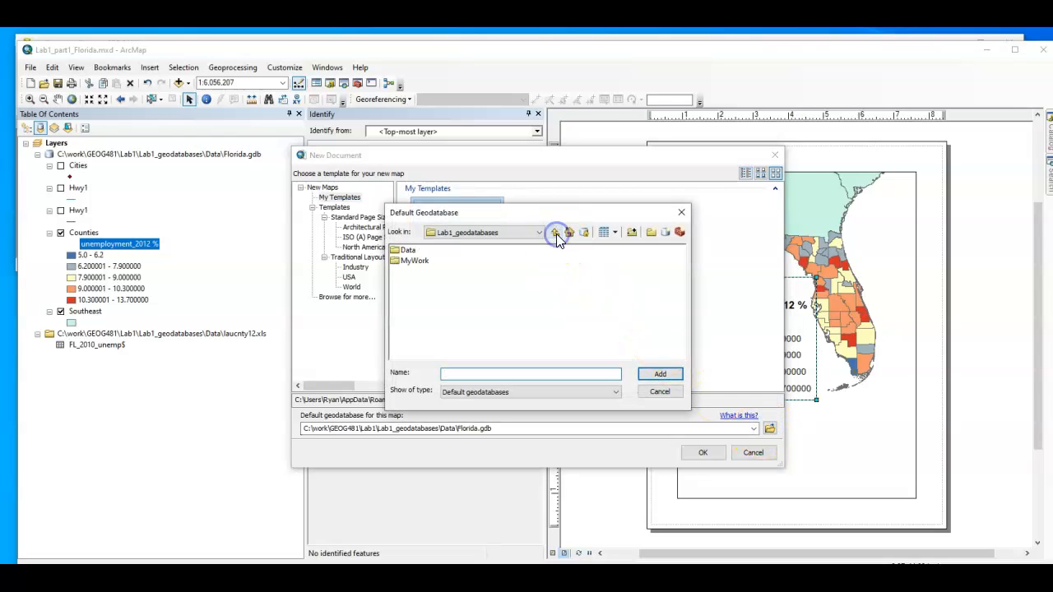
{"action": "double_click", "coordinate": [416, 262]}
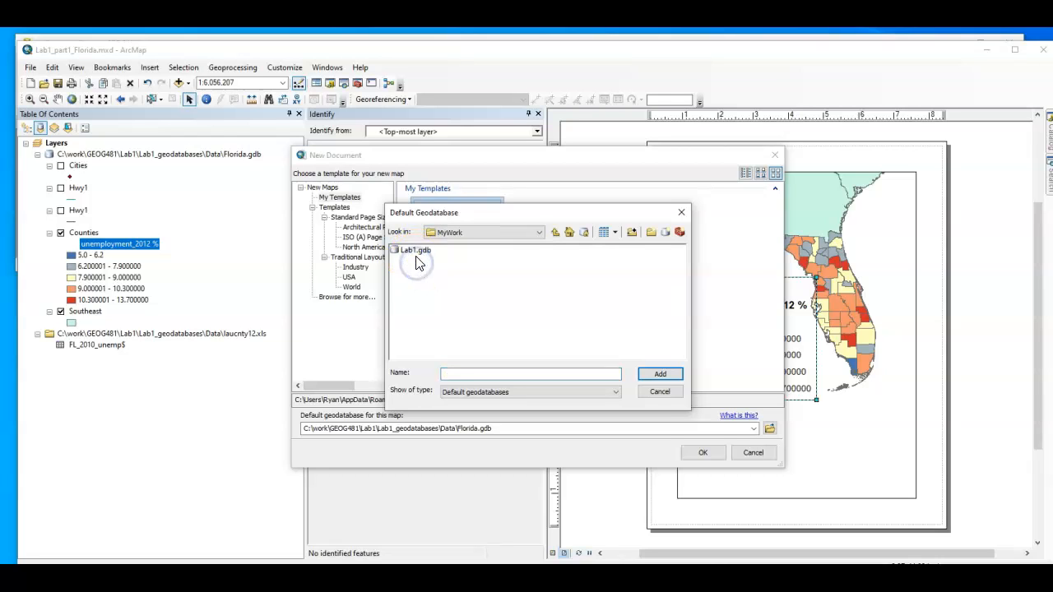
{"action": "left_click", "coordinate": [414, 251]}
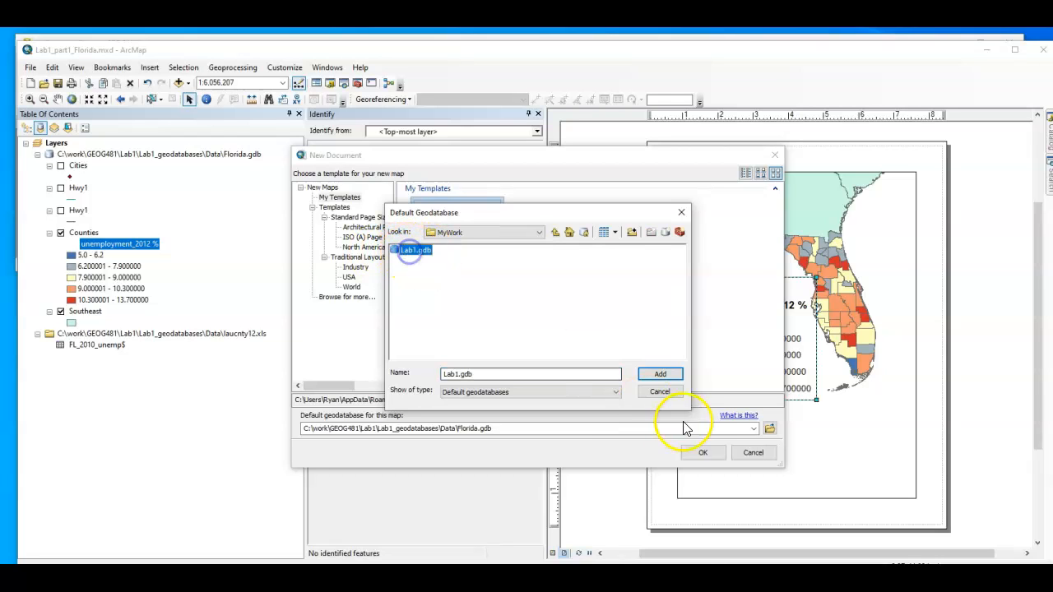
{"action": "left_click", "coordinate": [662, 375]}
{"action": "left_click", "coordinate": [697, 452]}
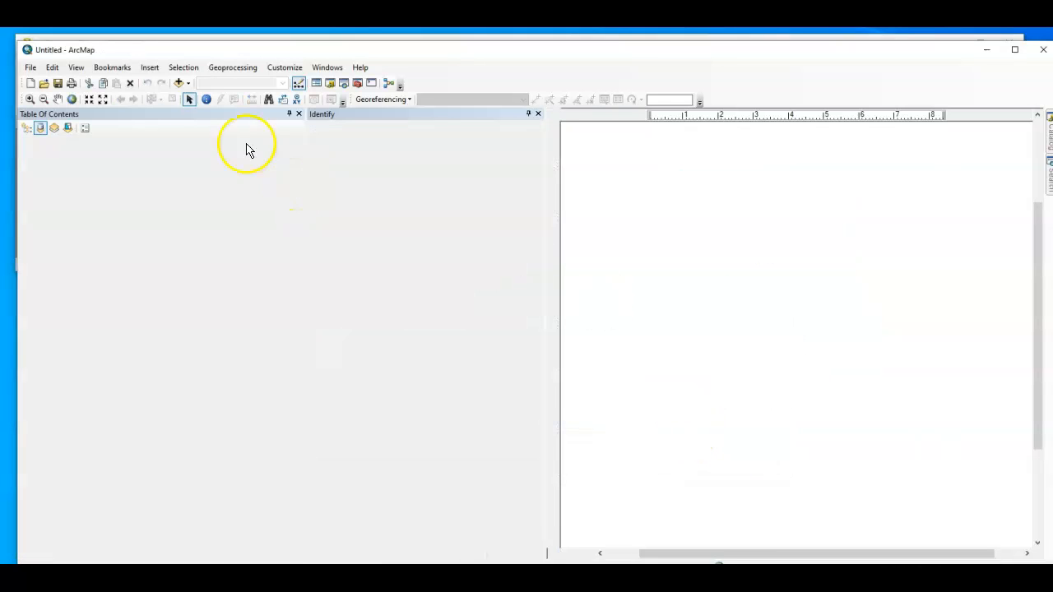
Add the cities and tracts feature classes from Lab1.gdb to the map
{"action": "left_click", "coordinate": [179, 82]}
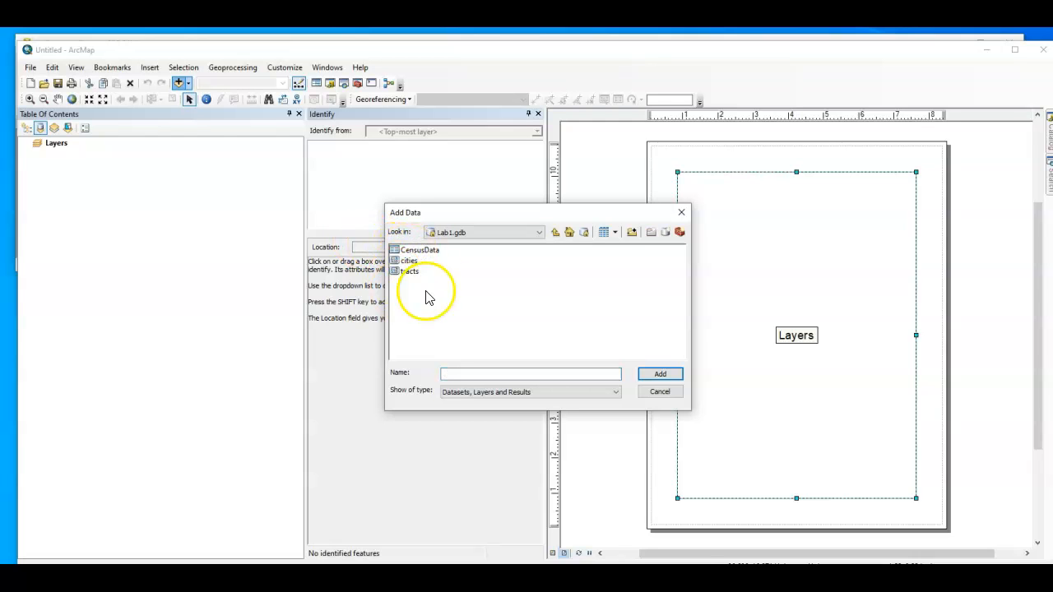
{"action": "left_click", "coordinate": [660, 373]}
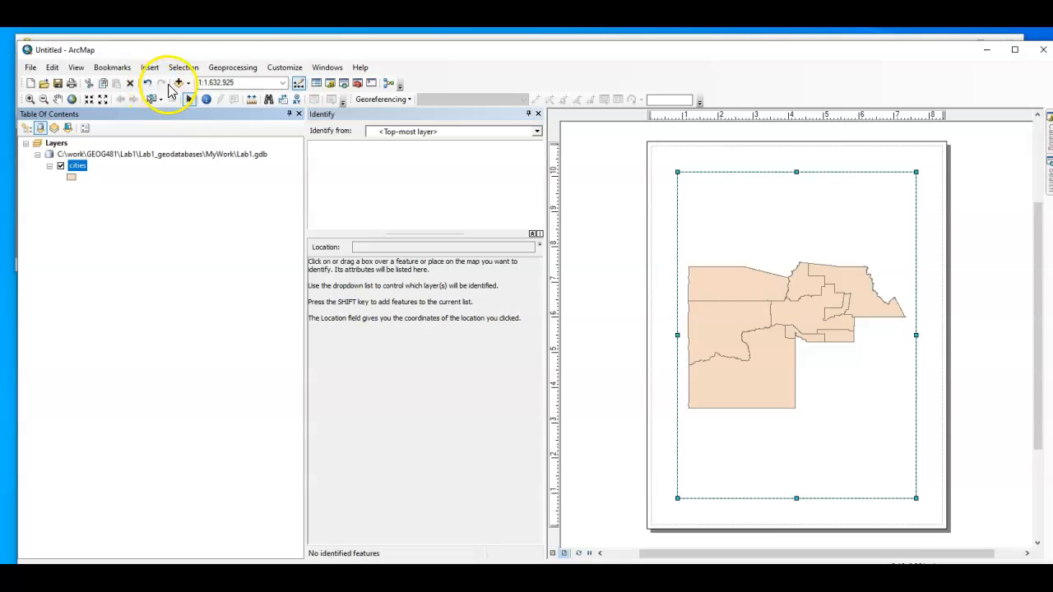
{"action": "left_click", "coordinate": [174, 84]}
{"action": "left_click", "coordinate": [409, 271]}
{"action": "left_click", "coordinate": [650, 376]}
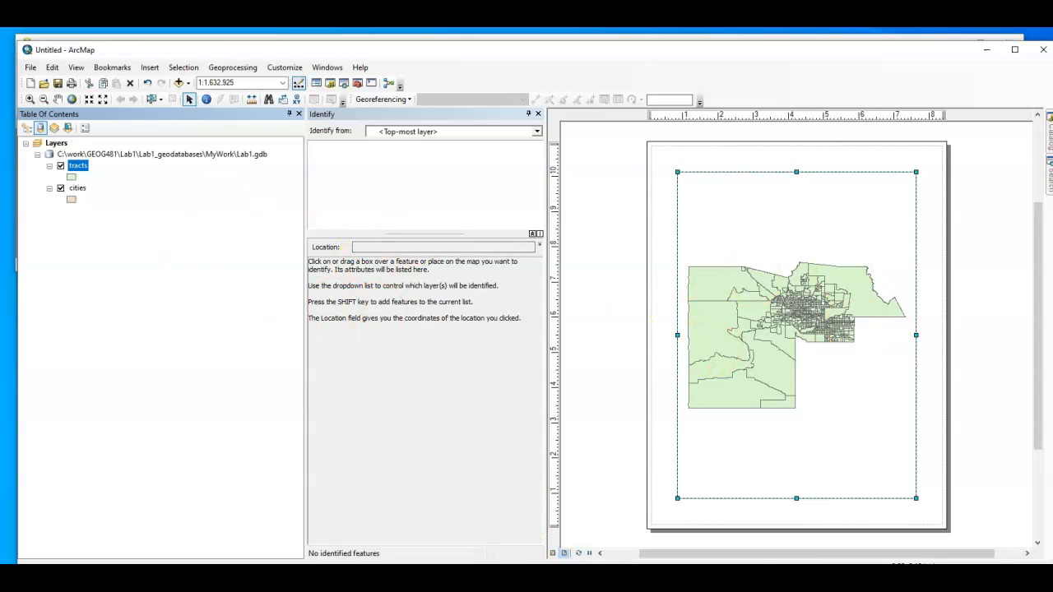
Switch to the Lab1_GIS Word document, read which columns Part 3 uses for the join, and minimize the document
{"action": "left_click", "coordinate": [518, 575]}
{"action": "left_click_drag", "start_coordinate": [514, 386], "coordinate": [505, 111]}
{"action": "scroll", "coordinate": [505, 329], "scroll_direction": "up", "scroll_amount": 3}
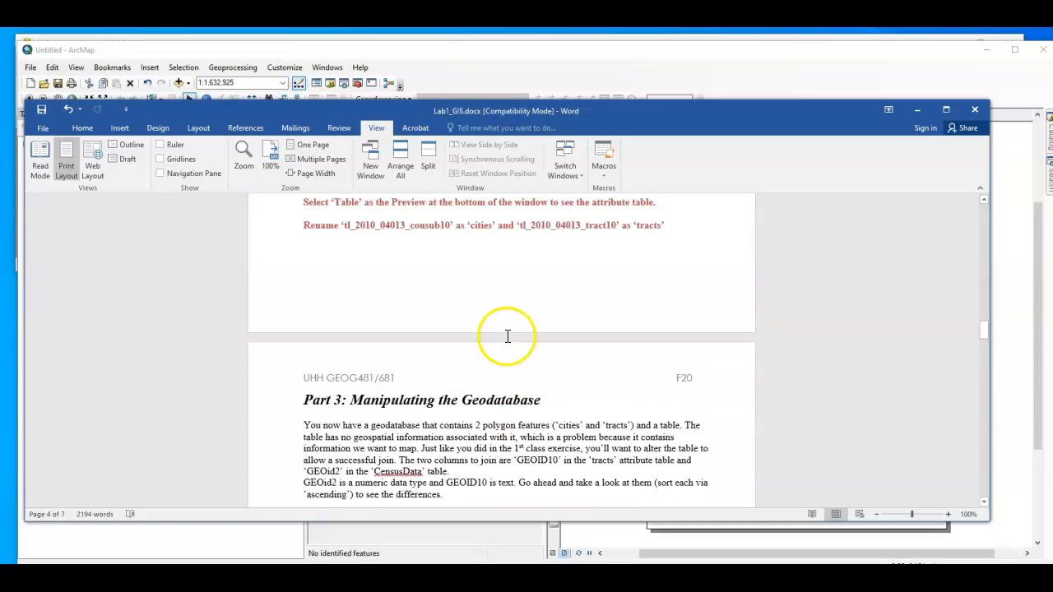
{"action": "scroll", "coordinate": [508, 336], "scroll_direction": "down", "scroll_amount": 3}
{"action": "scroll", "coordinate": [508, 336], "scroll_direction": "down", "scroll_amount": 1}
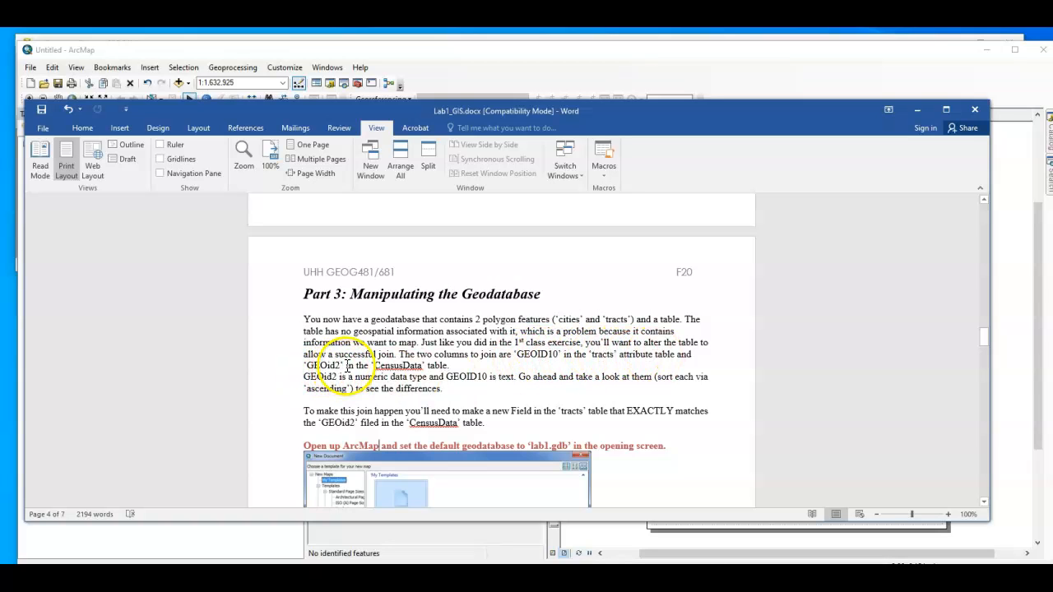
{"action": "left_click", "coordinate": [915, 110]}
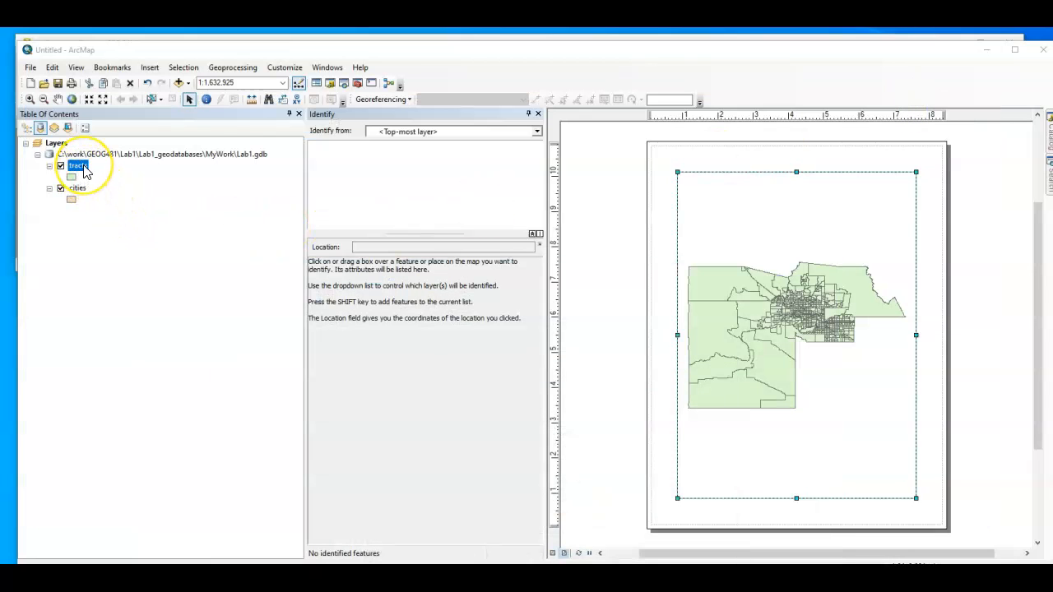
Open the attribute table of the tracts layer in ArcMap, examine its GEOID10 column, and close the table
{"action": "right_click", "coordinate": [83, 170]}
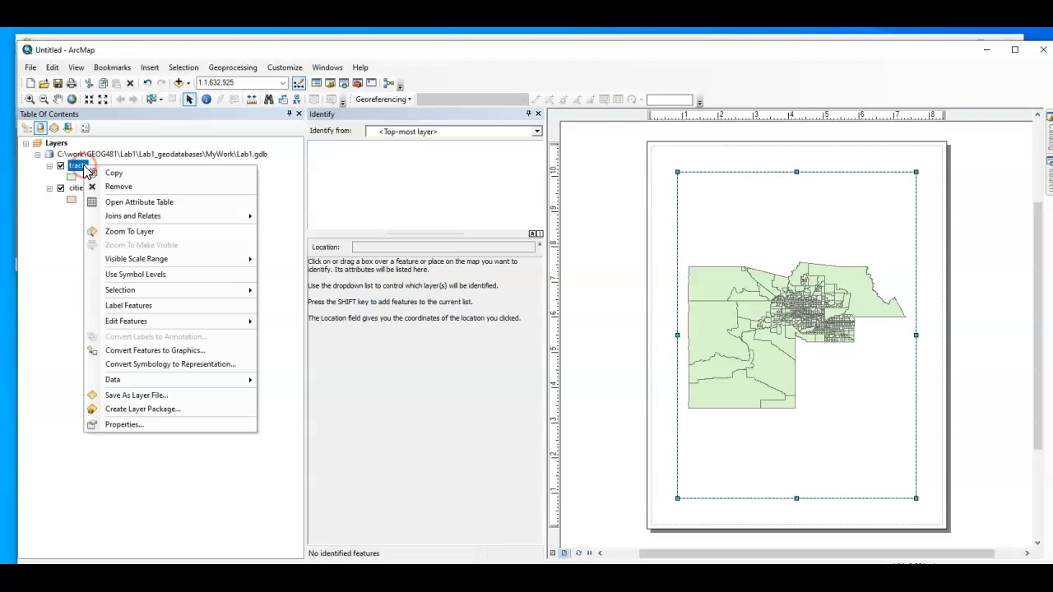
{"action": "left_click", "coordinate": [111, 203]}
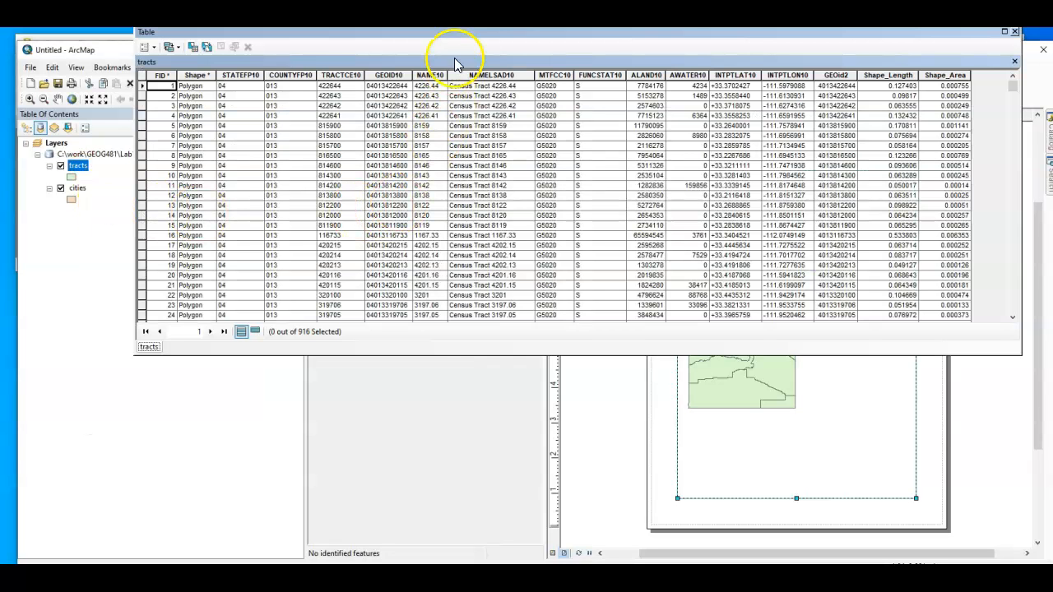
{"action": "left_click_drag", "start_coordinate": [465, 42], "coordinate": [427, 79]}
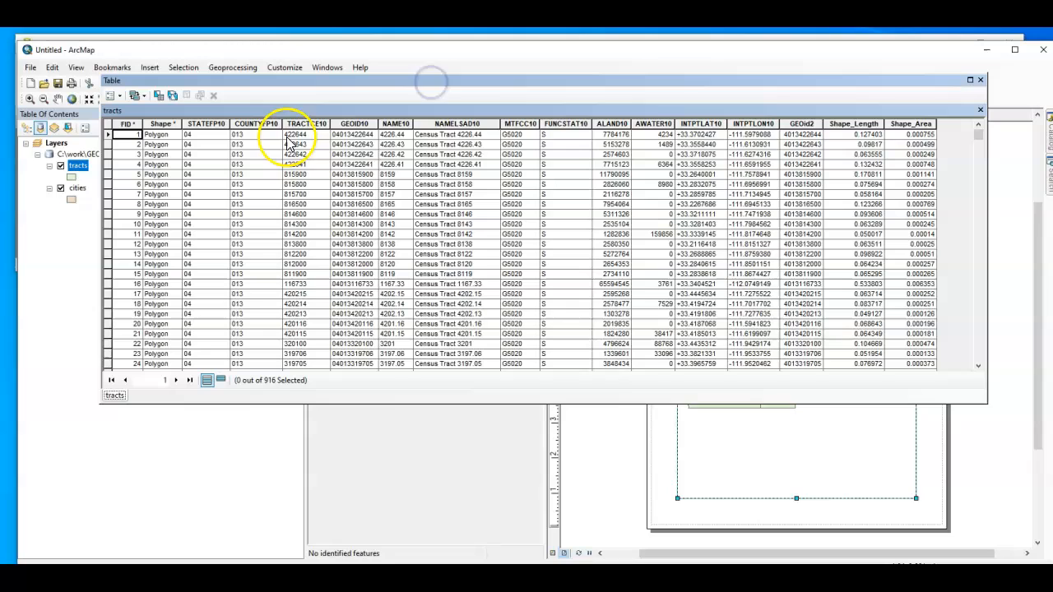
{"action": "left_click", "coordinate": [356, 124]}
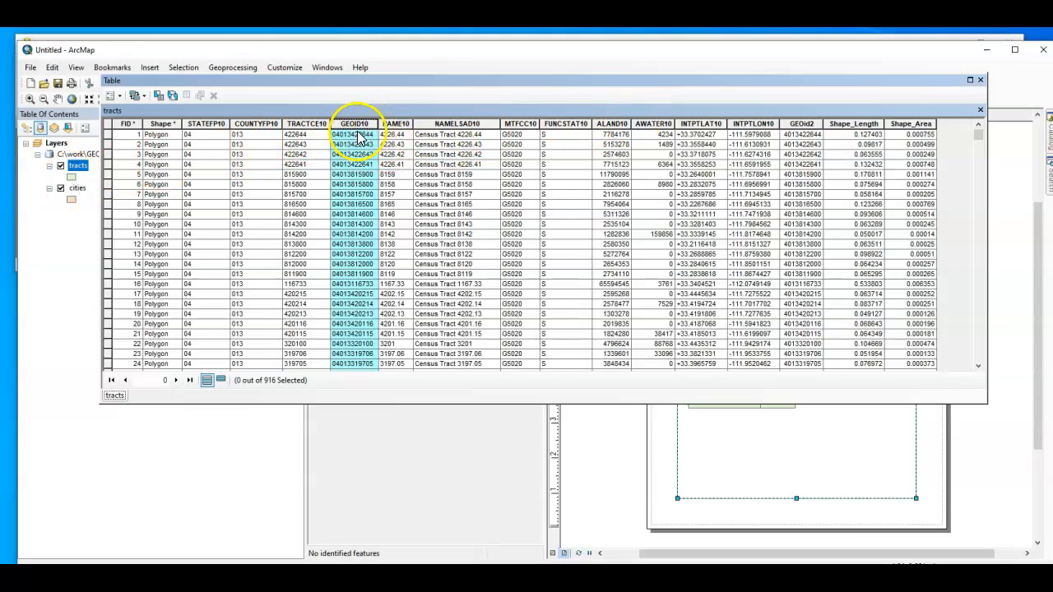
{"action": "left_click", "coordinate": [980, 80]}
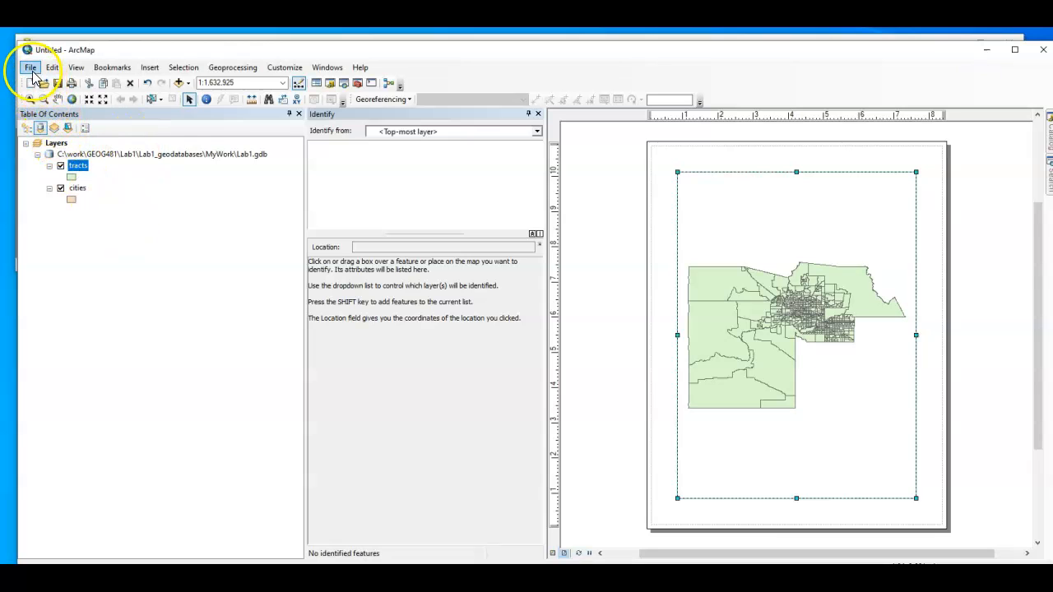
Add the CensusData table from Lab1.gdb to the map
{"action": "left_click", "coordinate": [179, 83]}
{"action": "left_click", "coordinate": [418, 250]}
{"action": "left_click", "coordinate": [660, 374]}
Open the CensusData table and highlight its GEOid2 column to examine the identifier format
{"action": "left_click", "coordinate": [101, 217]}
{"action": "right_click", "coordinate": [102, 220]}
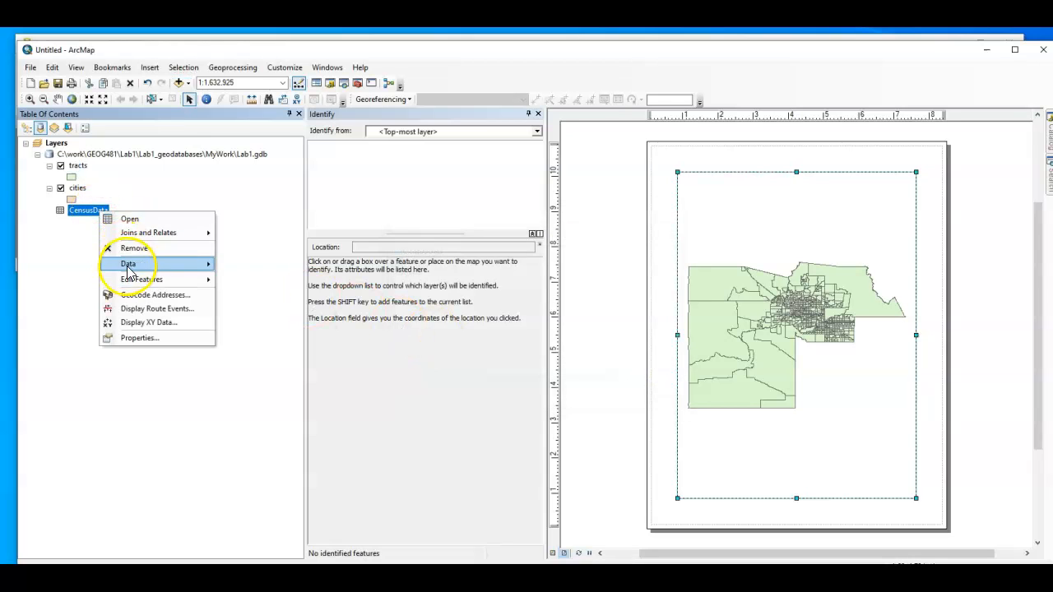
{"action": "left_click", "coordinate": [141, 218]}
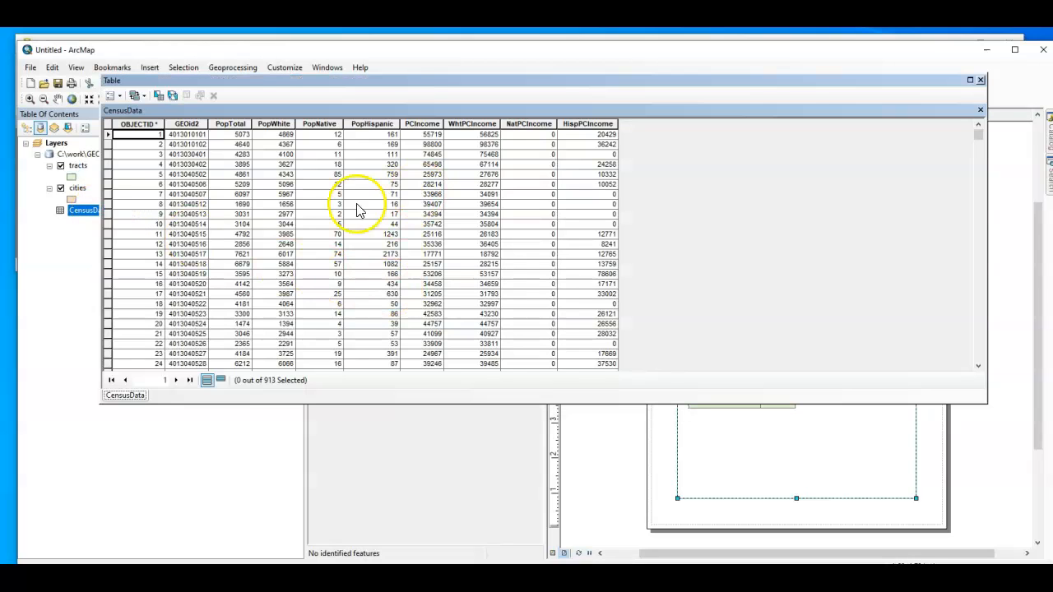
{"action": "left_click", "coordinate": [198, 124]}
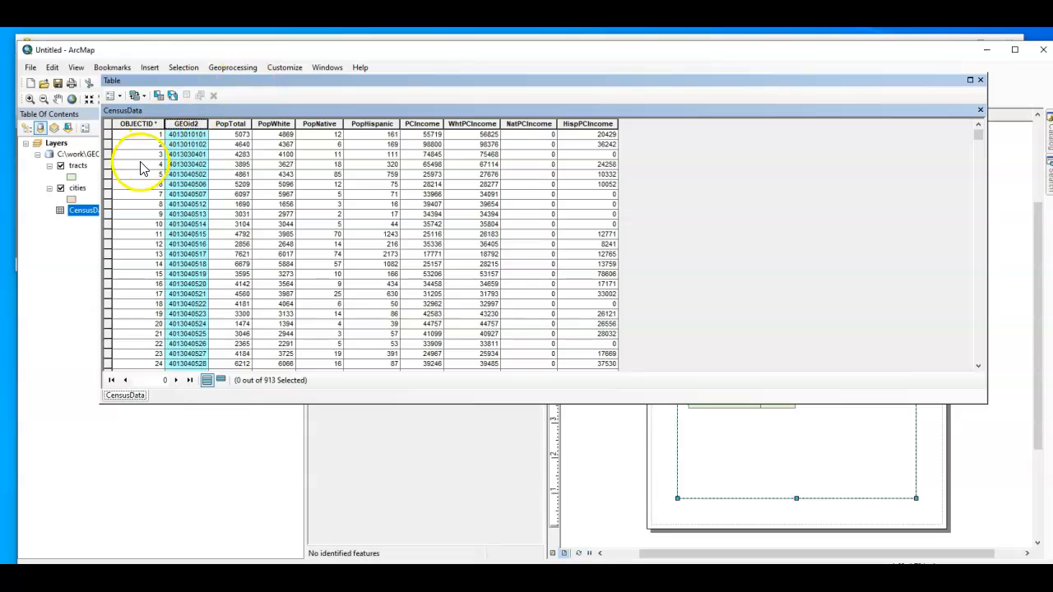
Open the tracts attribute table alongside CensusData and highlight its GEOID10 column for comparison
{"action": "right_click", "coordinate": [79, 165]}
{"action": "left_click", "coordinate": [123, 201]}
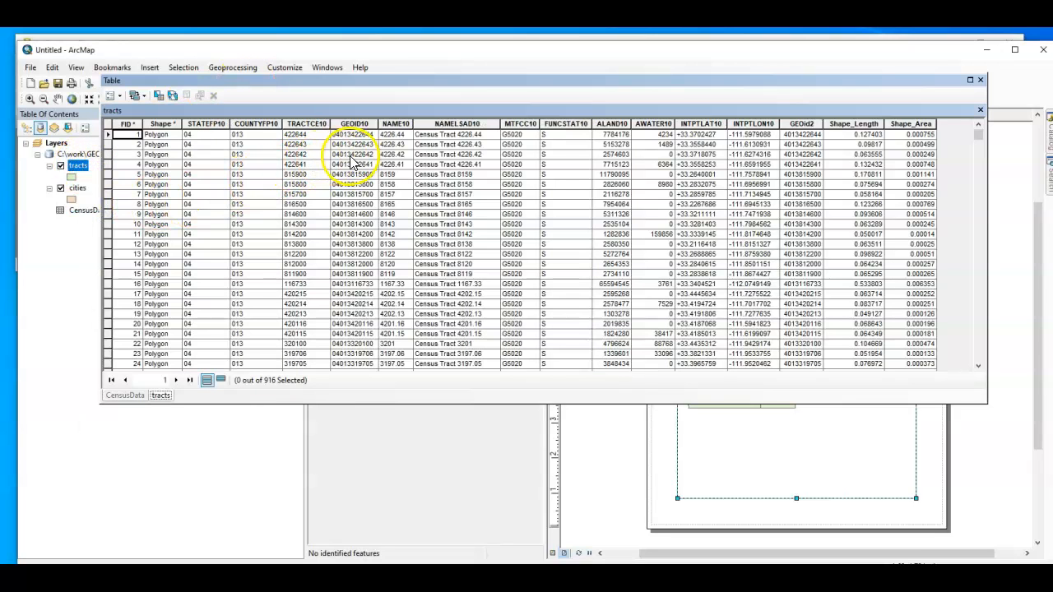
{"action": "left_click", "coordinate": [362, 122]}
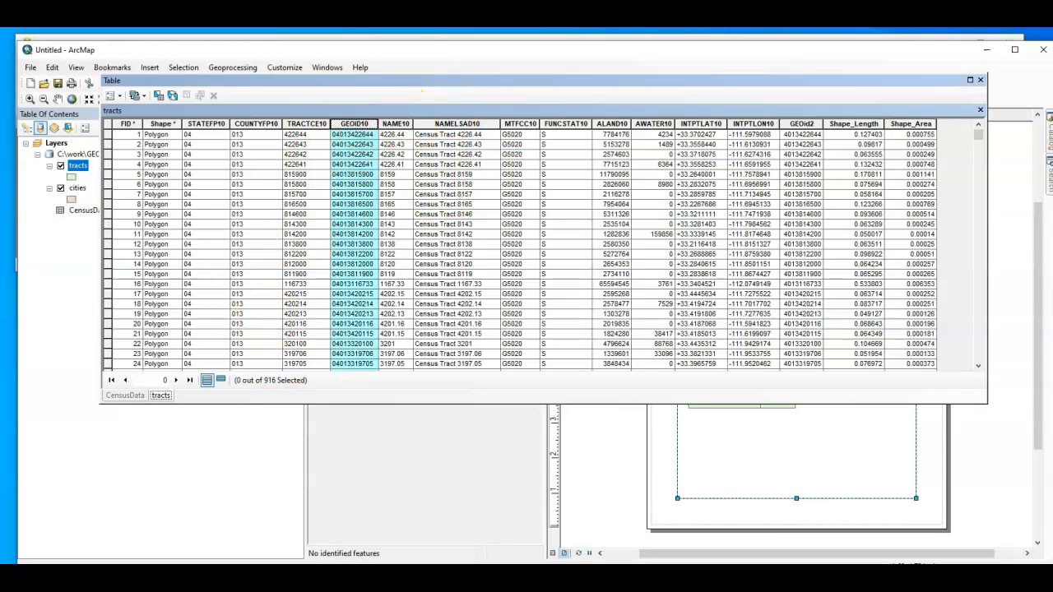
Switch to the Lab1_GIS Word document and read the Part 3 instructions on field types, the GEOID10Num field, income ratios and the join
{"action": "key", "text": "alt+Tab"}
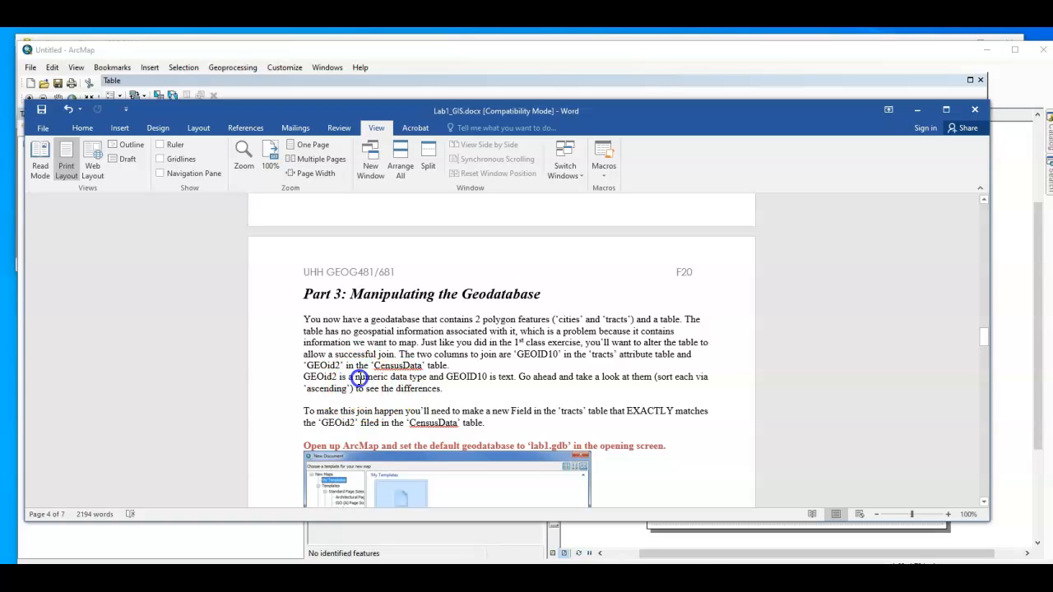
{"action": "left_click_drag", "start_coordinate": [418, 379], "coordinate": [512, 380]}
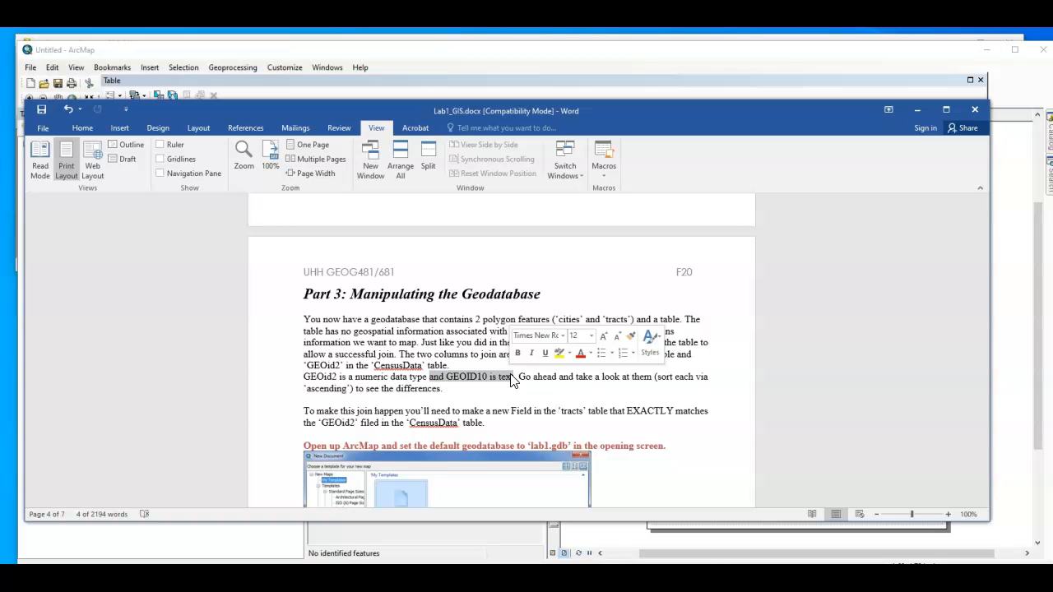
{"action": "left_click", "coordinate": [501, 419]}
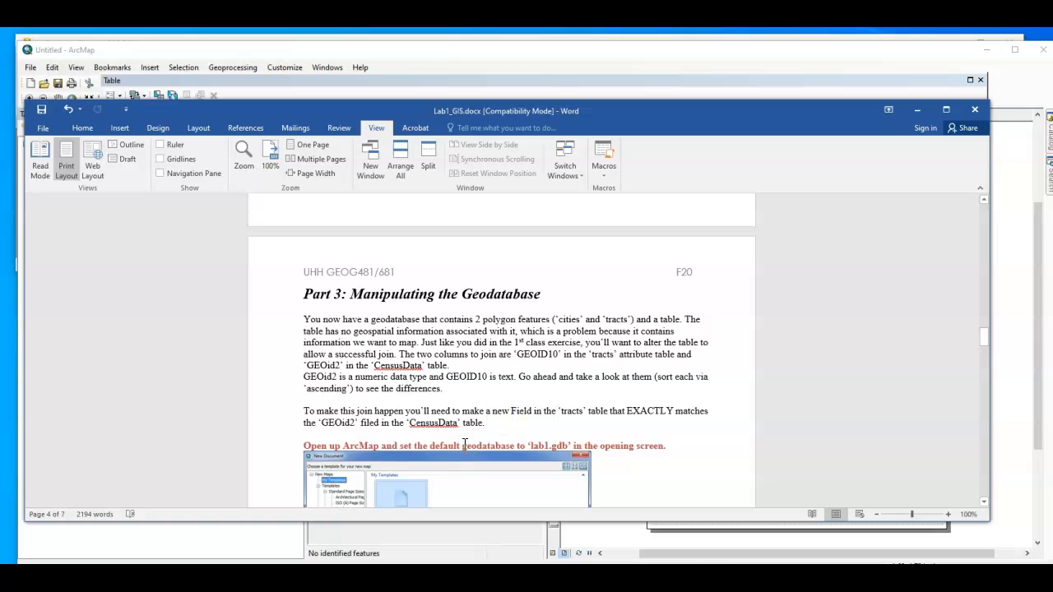
{"action": "scroll", "coordinate": [465, 444], "scroll_direction": "down", "scroll_amount": 1}
{"action": "scroll", "coordinate": [419, 393], "scroll_direction": "down", "scroll_amount": 3}
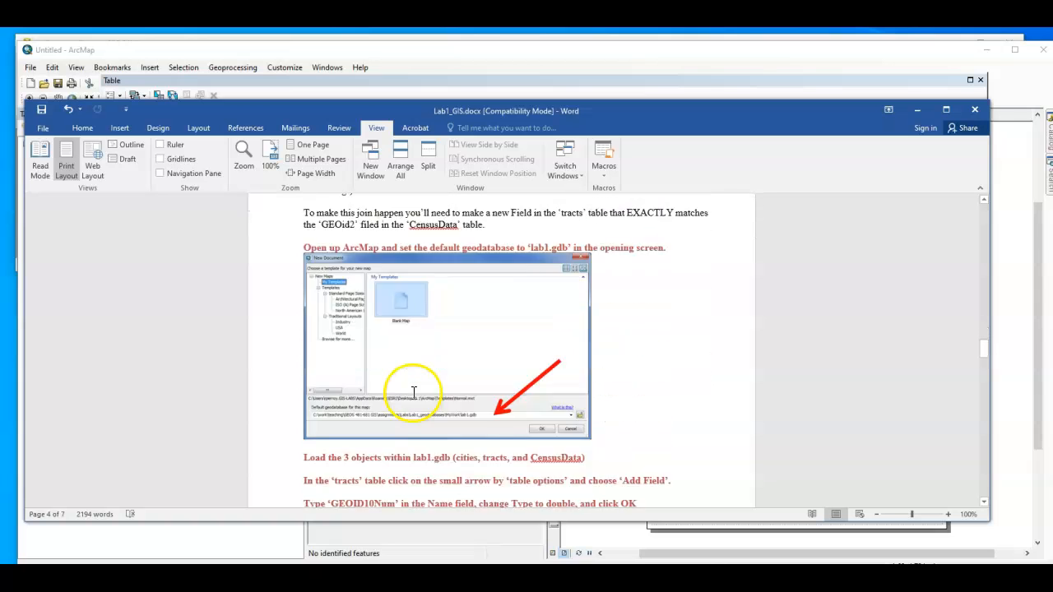
{"action": "scroll", "coordinate": [414, 392], "scroll_direction": "down", "scroll_amount": 3}
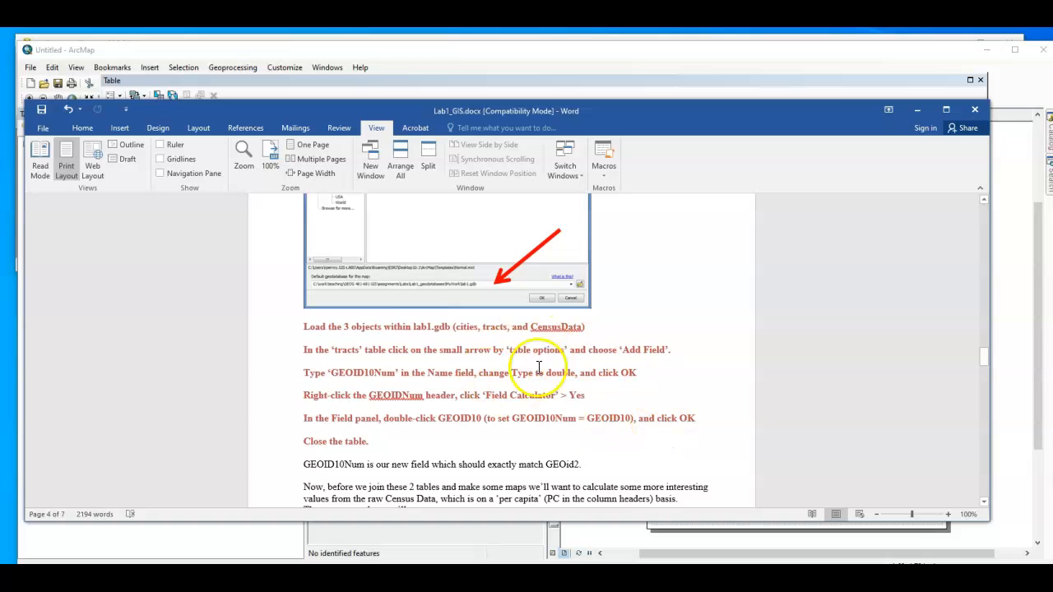
{"action": "scroll", "coordinate": [507, 388], "scroll_direction": "down", "scroll_amount": 2}
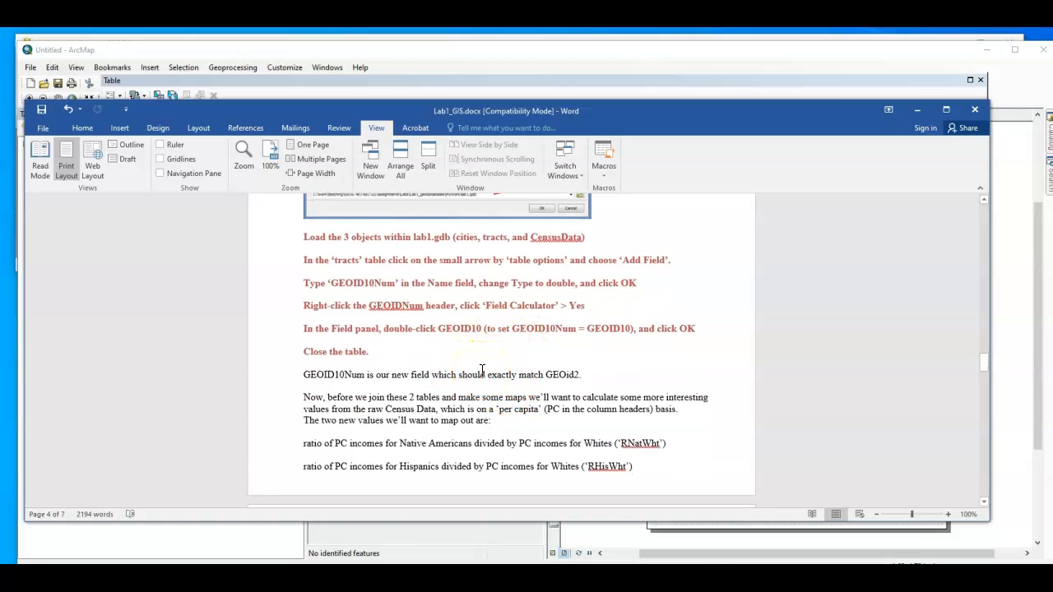
{"action": "scroll", "coordinate": [482, 370], "scroll_direction": "down", "scroll_amount": 3}
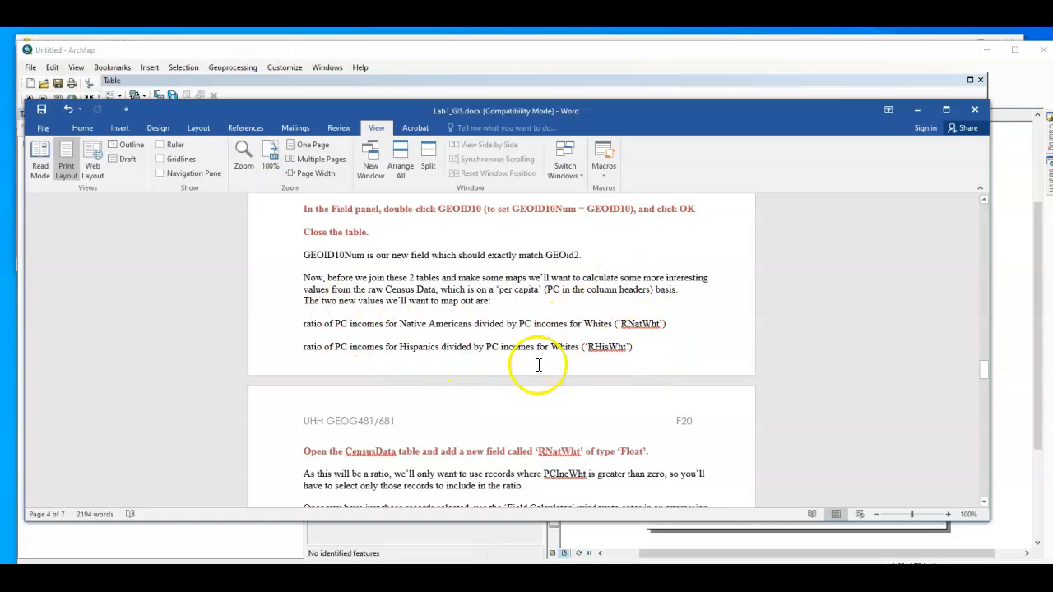
{"action": "scroll", "coordinate": [536, 365], "scroll_direction": "down", "scroll_amount": 4}
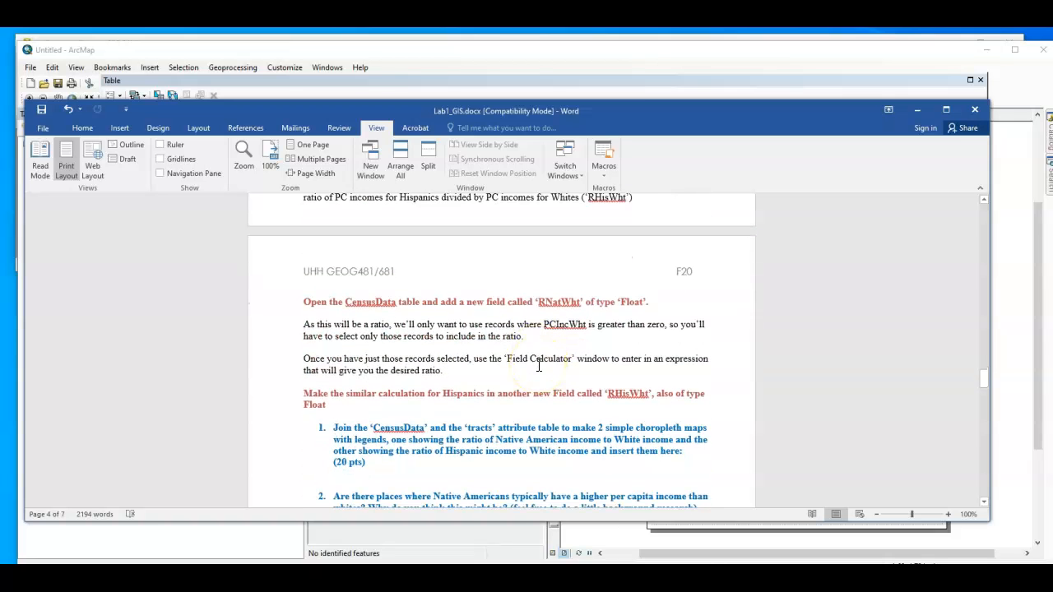